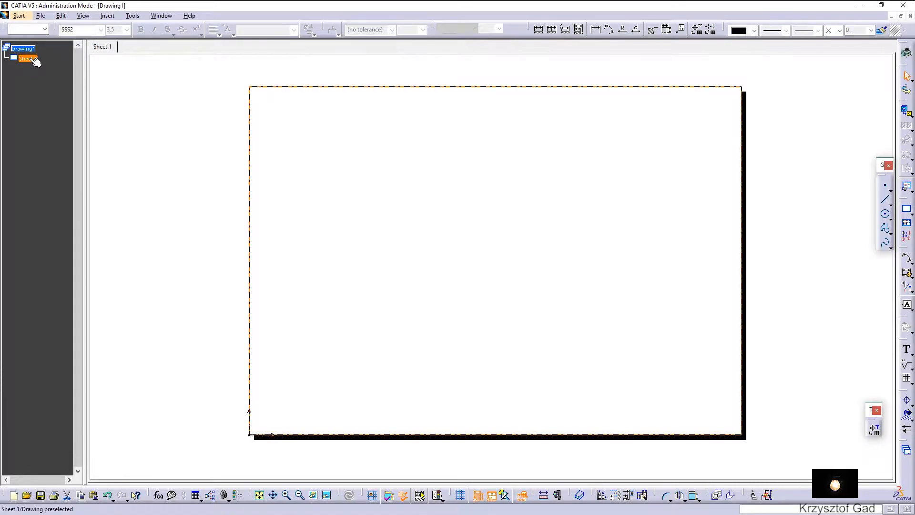
Set the scale of Sheet.1 to 1:2 in the sheet properties.
{"action": "left_click", "coordinate": [36, 139]}
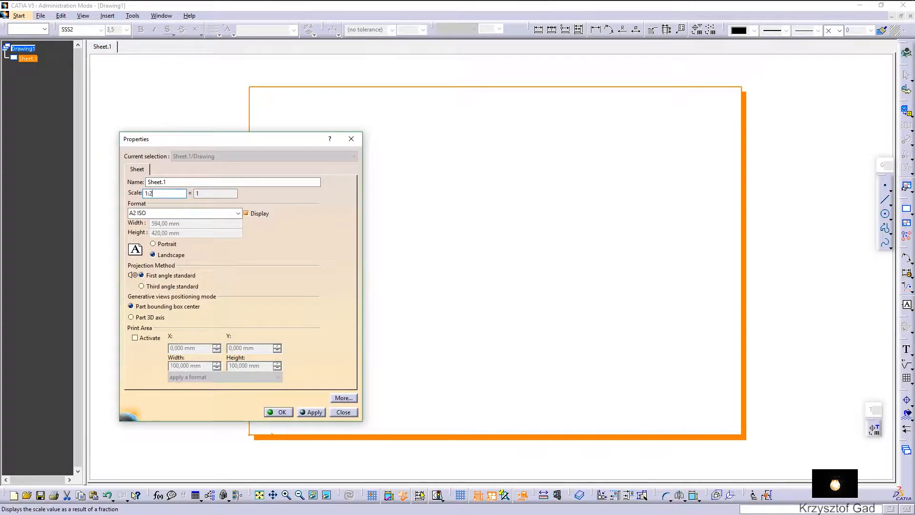
{"action": "key", "text": "Return"}
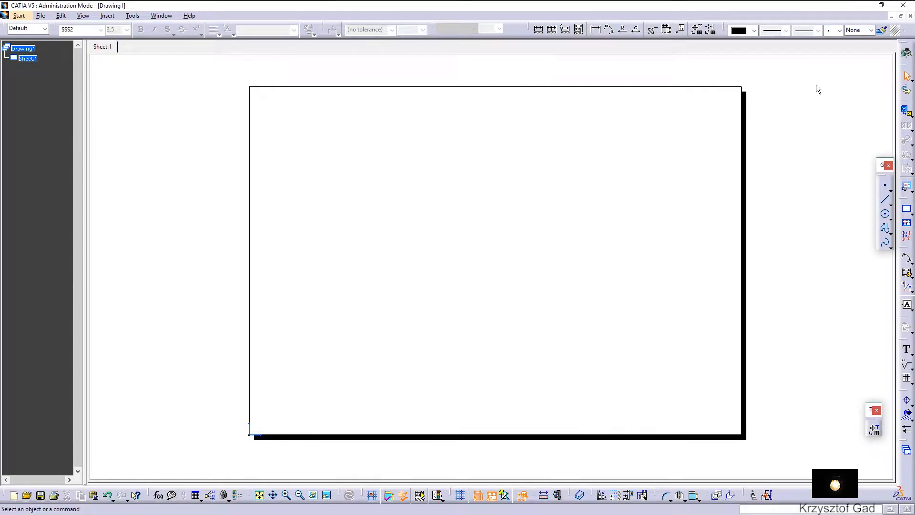
Create a front view of Handwheel.CATPart using the xy plane and move it to the sheet's upper-left area.
{"action": "left_click", "coordinate": [904, 113]}
{"action": "left_click", "coordinate": [162, 16]}
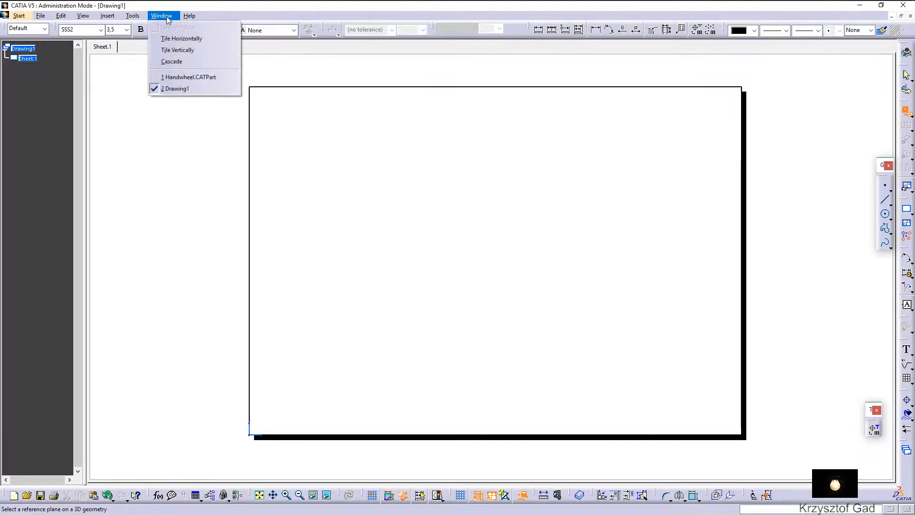
{"action": "left_click", "coordinate": [177, 77]}
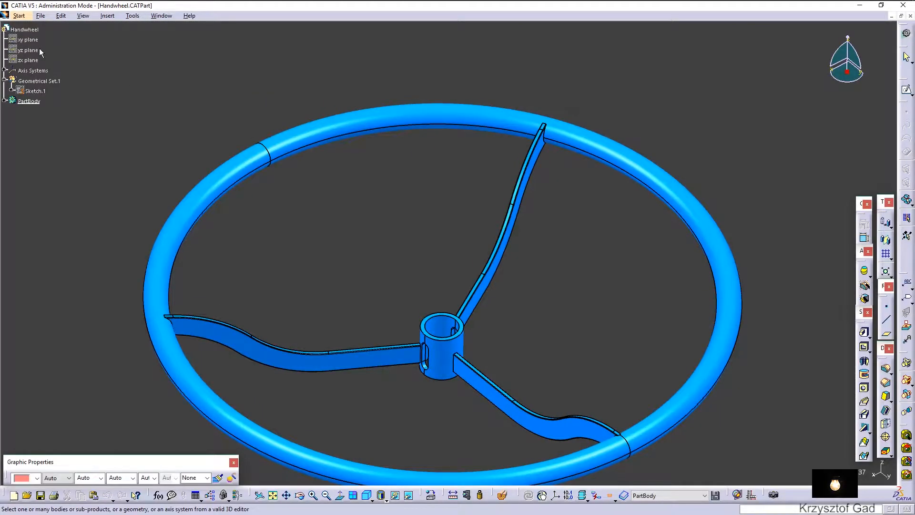
{"action": "left_click", "coordinate": [40, 49]}
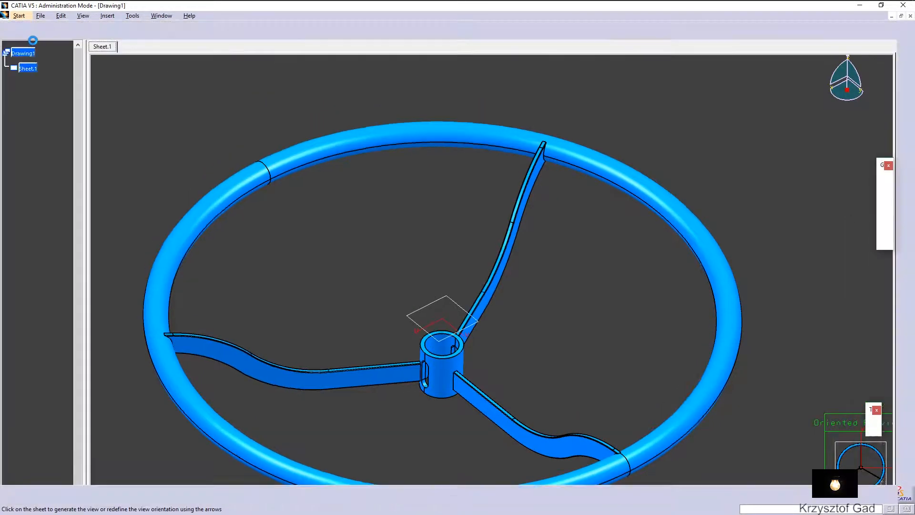
{"action": "left_click", "coordinate": [318, 154]}
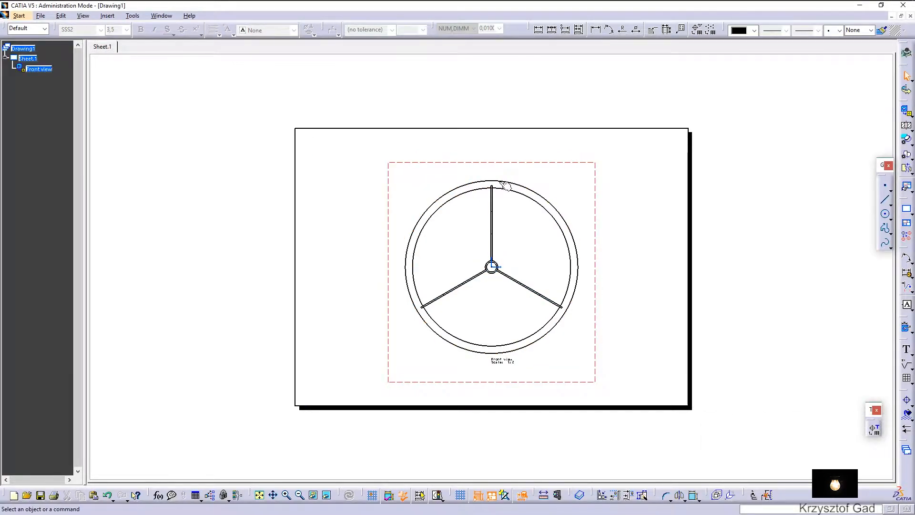
{"action": "left_click_drag", "start_coordinate": [521, 162], "coordinate": [416, 129]}
Turn on hidden lines and center lines in the front view's properties.
{"action": "scroll", "coordinate": [537, 187], "scroll_direction": "up", "scroll_amount": 5}
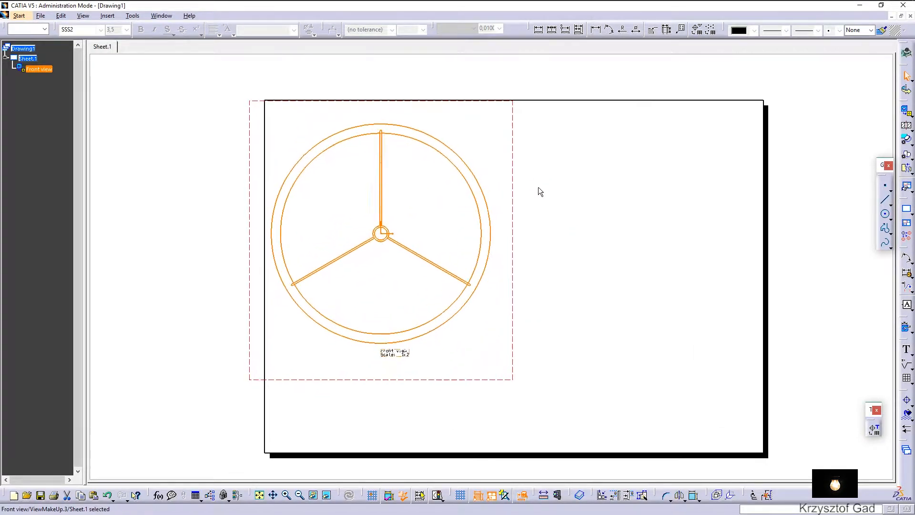
{"action": "scroll", "coordinate": [558, 195], "scroll_direction": "up", "scroll_amount": 2}
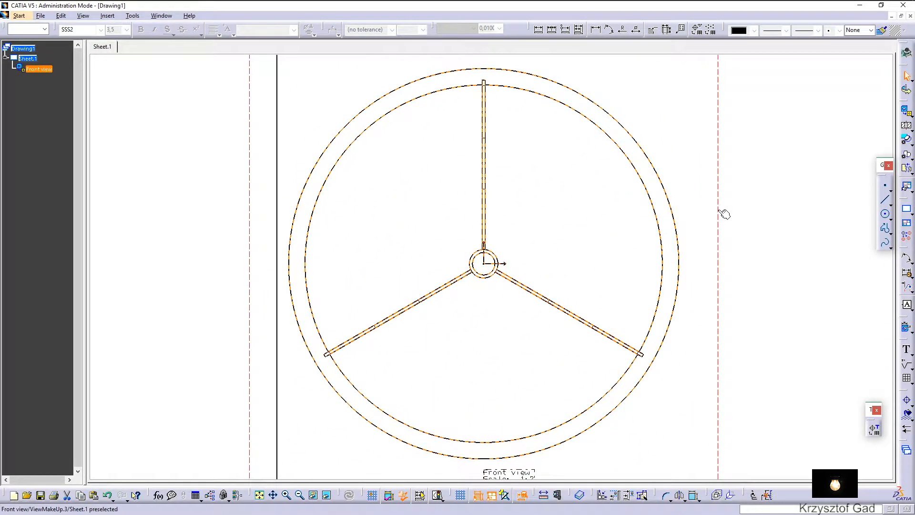
{"action": "right_click", "coordinate": [719, 213]}
{"action": "left_click", "coordinate": [743, 266]}
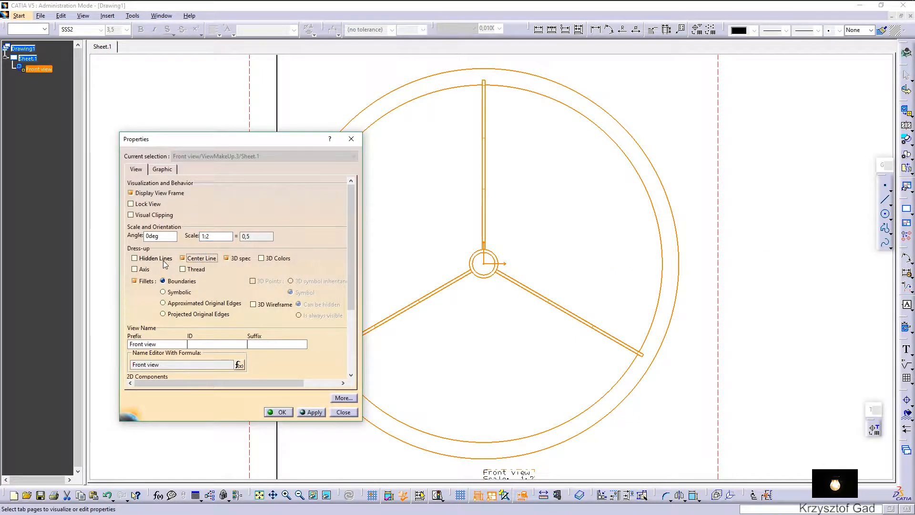
{"action": "left_click", "coordinate": [277, 412]}
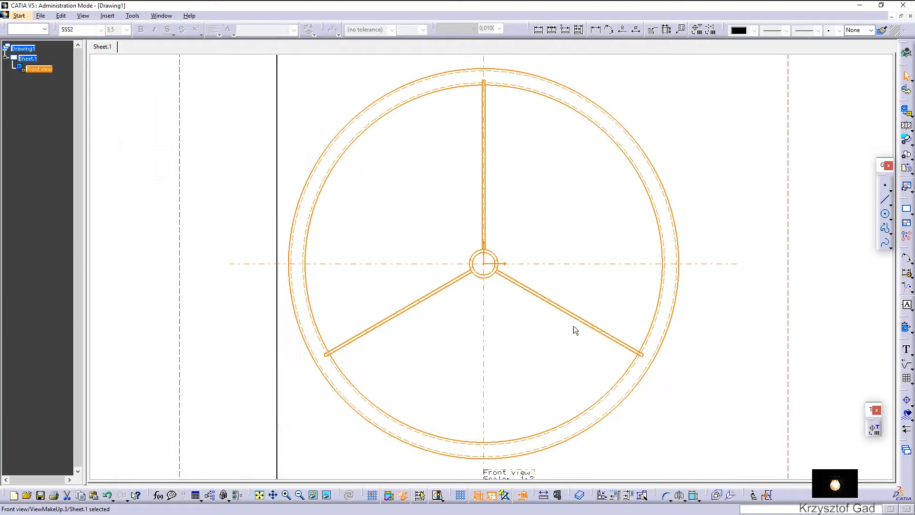
Shorten the front view's center lines so they extend only slightly beyond the outer rim.
{"action": "left_click", "coordinate": [738, 265]}
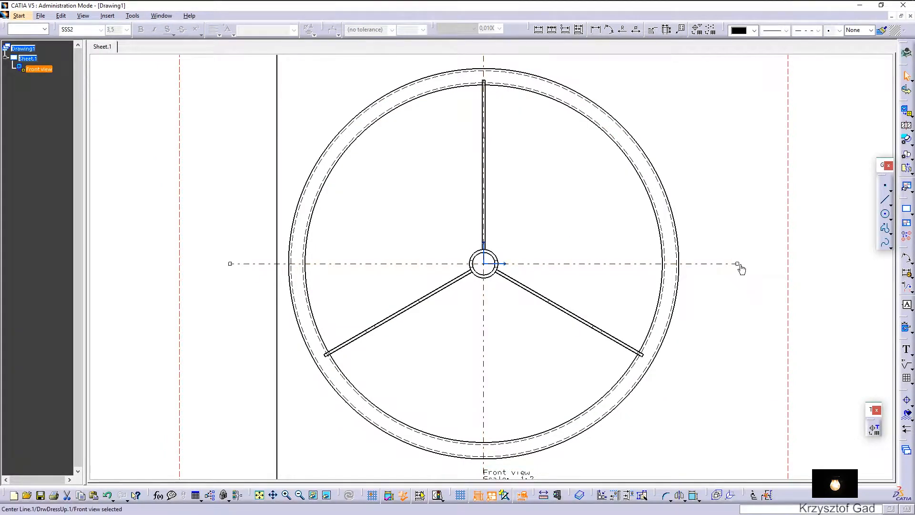
{"action": "left_click_drag", "start_coordinate": [737, 265], "coordinate": [686, 263]}
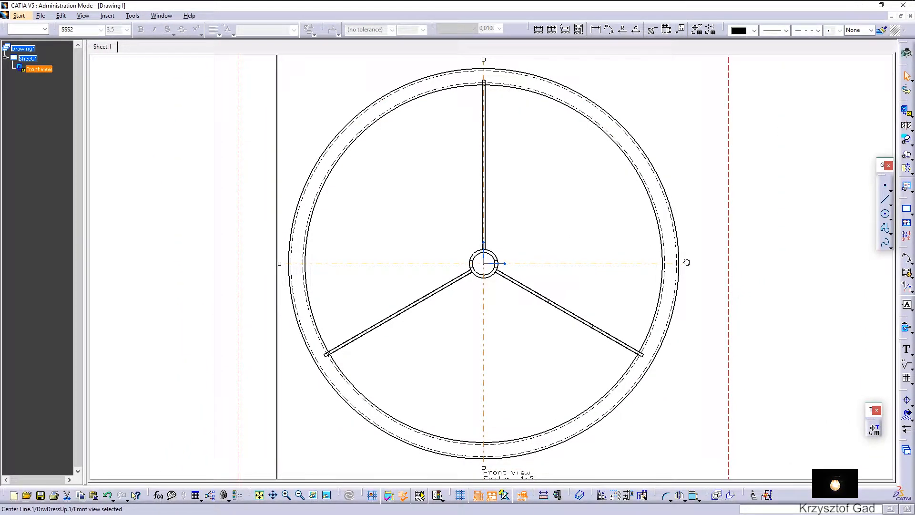
{"action": "left_click", "coordinate": [787, 236]}
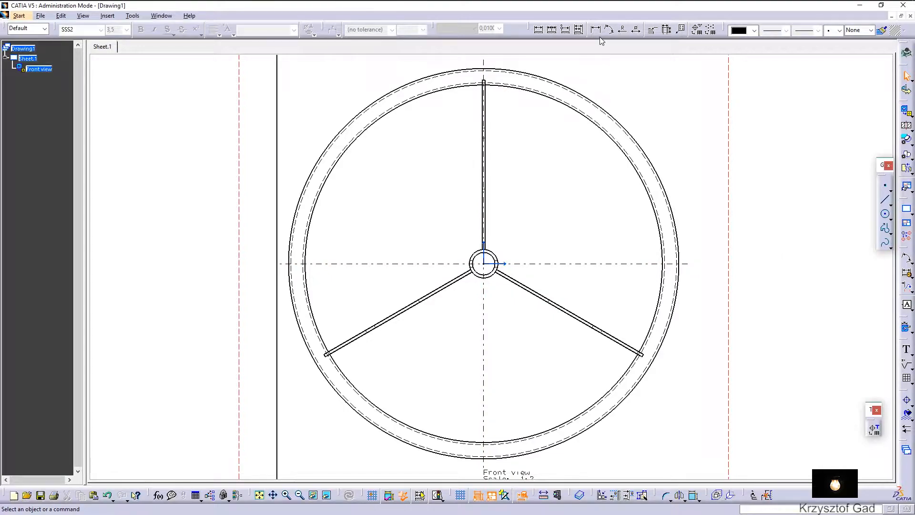
Add an angle dimension between the upper spoke and the lower-left spoke, placing it inside the wheel.
{"action": "left_click", "coordinate": [610, 29]}
{"action": "scroll", "coordinate": [496, 222], "scroll_direction": "up", "scroll_amount": 5}
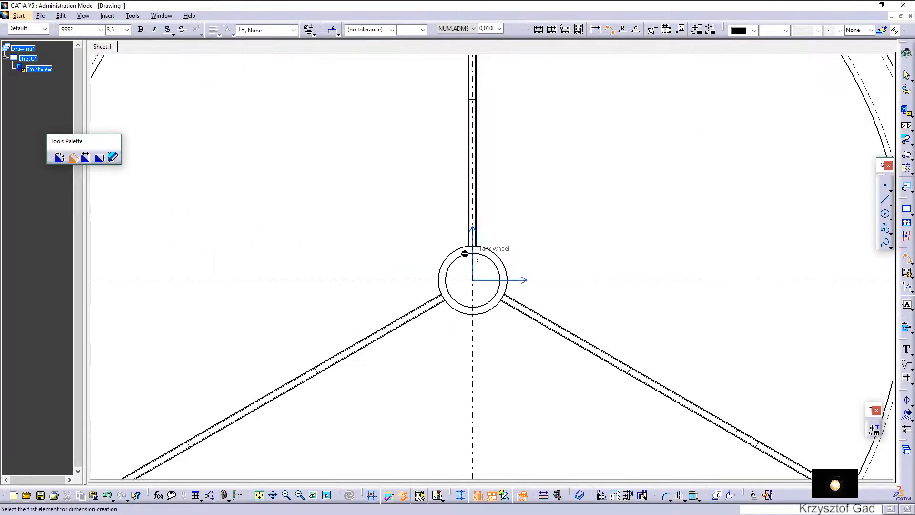
{"action": "left_click", "coordinate": [457, 233]}
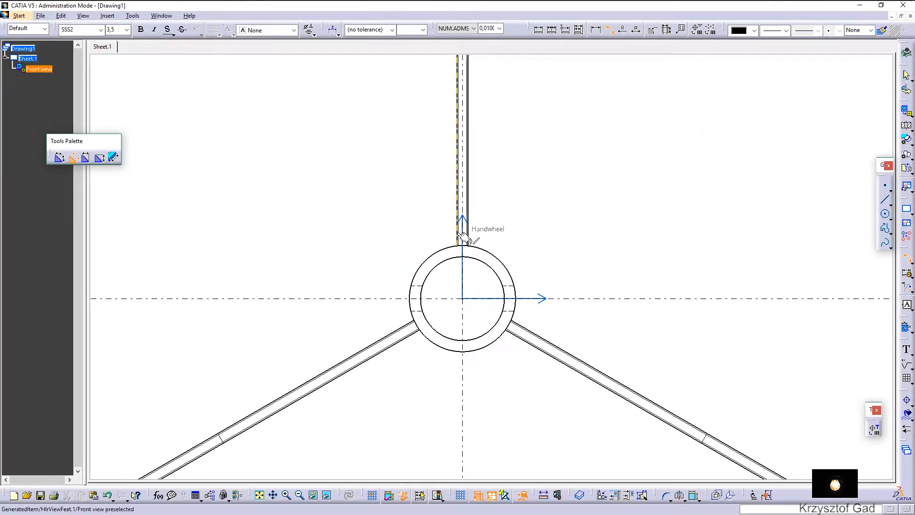
{"action": "left_click", "coordinate": [375, 341]}
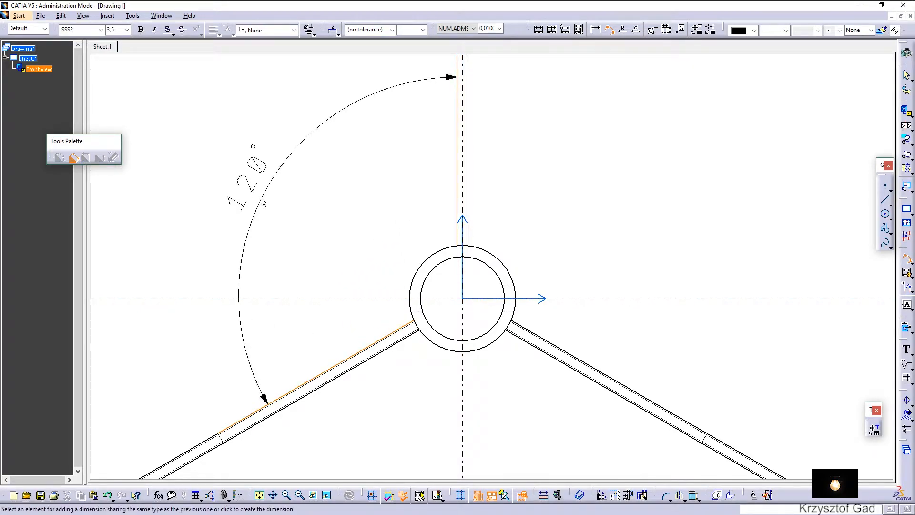
{"action": "left_click", "coordinate": [262, 203]}
Move the front view's name and scale label so it is centred below the wheel.
{"action": "scroll", "coordinate": [321, 218], "scroll_direction": "down", "scroll_amount": 5}
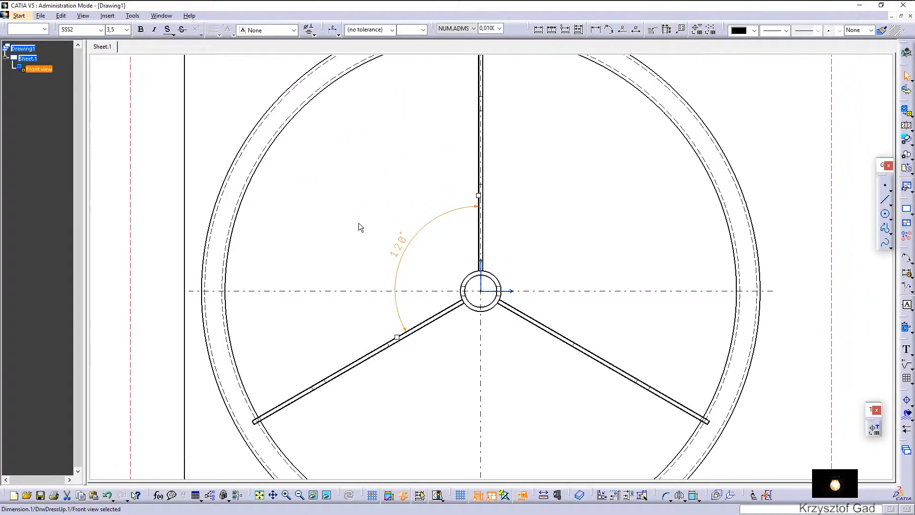
{"action": "scroll", "coordinate": [381, 224], "scroll_direction": "down", "scroll_amount": 3}
{"action": "scroll", "coordinate": [392, 224], "scroll_direction": "up", "scroll_amount": 2}
{"action": "scroll", "coordinate": [612, 358], "scroll_direction": "down", "scroll_amount": 1}
{"action": "scroll", "coordinate": [574, 407], "scroll_direction": "down", "scroll_amount": 1}
{"action": "left_click_drag", "start_coordinate": [521, 435], "coordinate": [482, 472]}
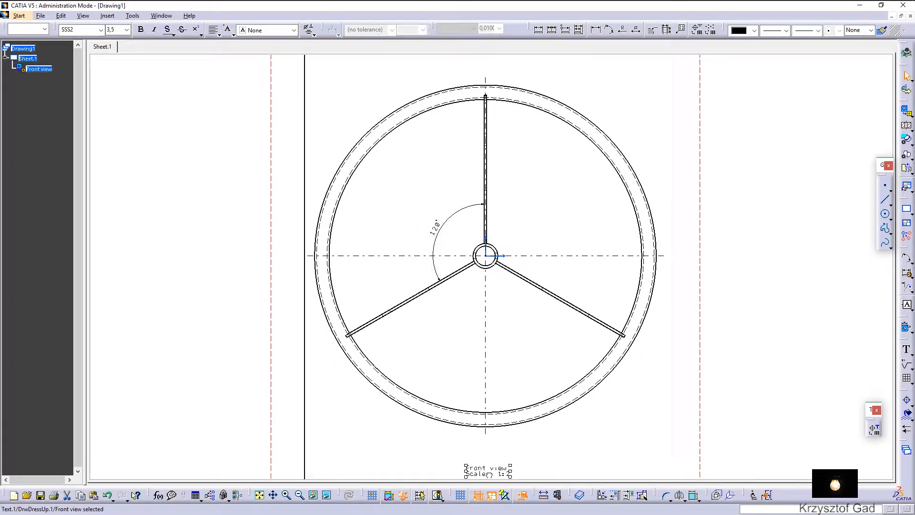
{"action": "left_click", "coordinate": [625, 435]}
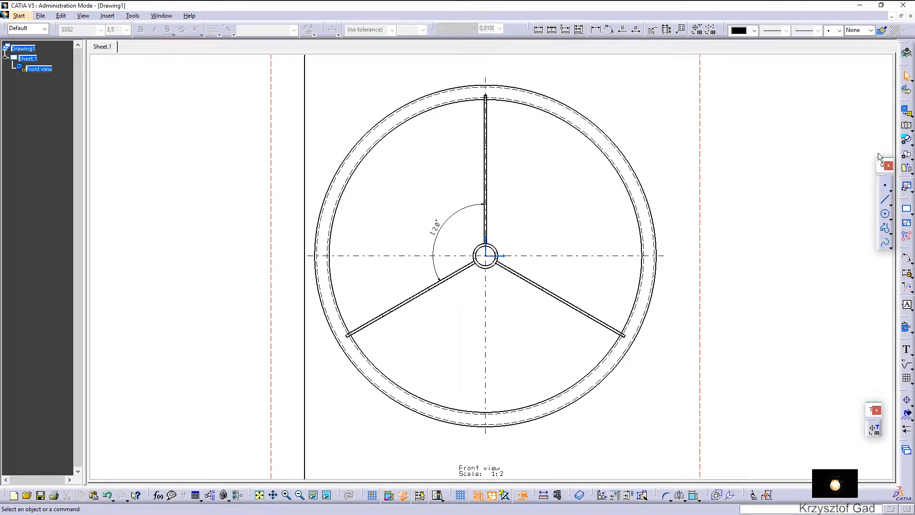
Create a section view cut along the wheel's vertical center line and place it to the right of the front view.
{"action": "left_click", "coordinate": [906, 130]}
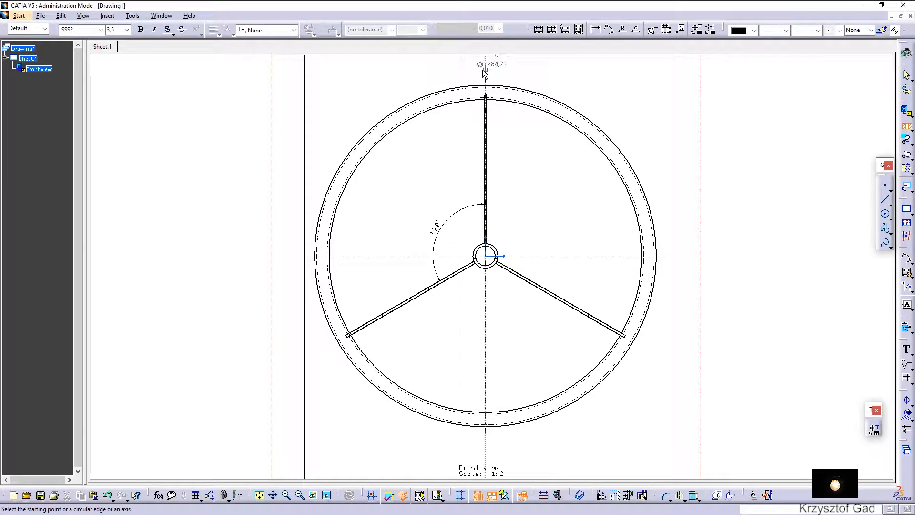
{"action": "left_click", "coordinate": [485, 71]}
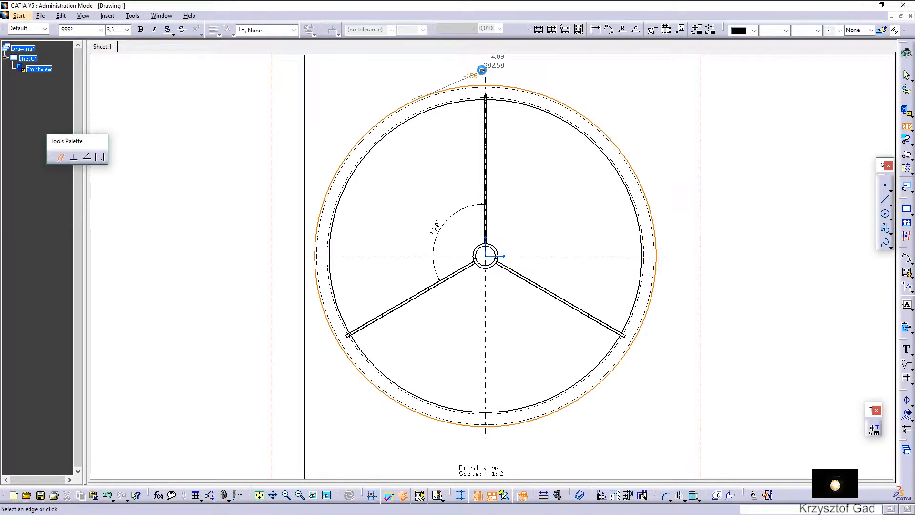
{"action": "left_click", "coordinate": [484, 444]}
{"action": "double_click", "coordinate": [756, 445]}
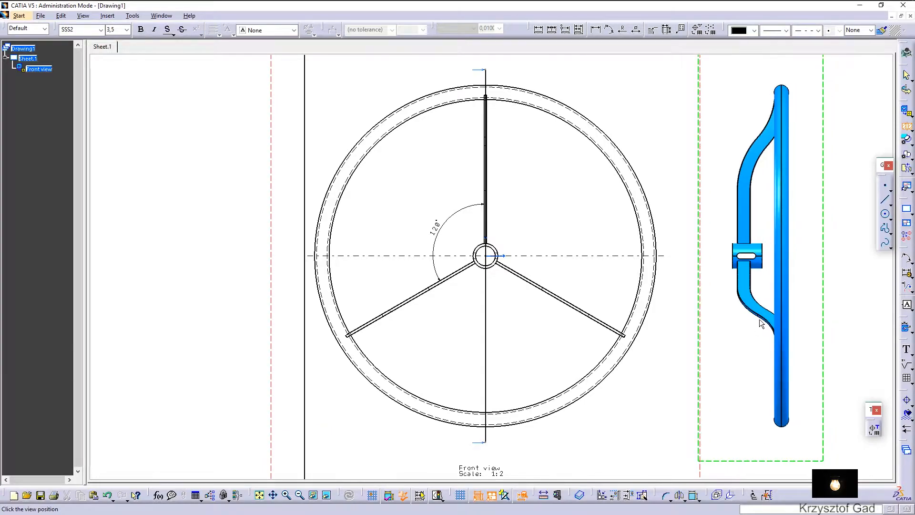
{"action": "left_click", "coordinate": [759, 318]}
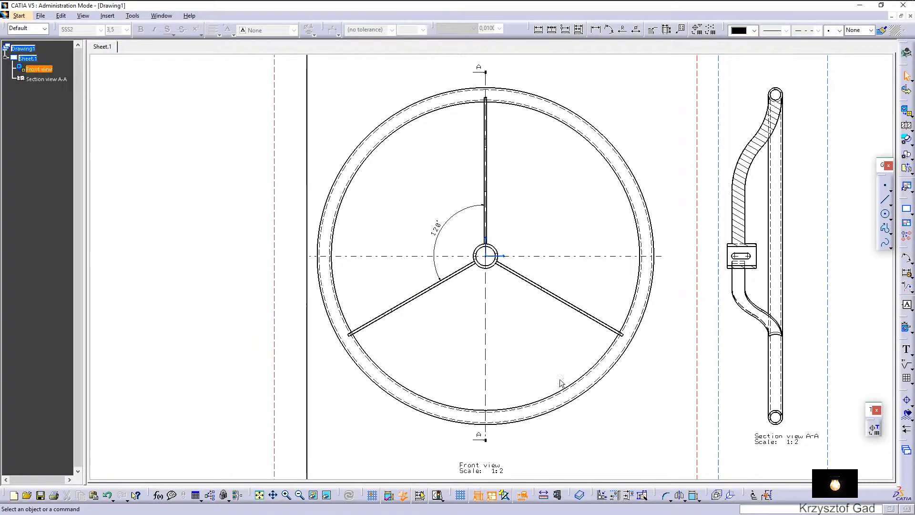
Invert the viewing direction of the A-A section profile and apply the change.
{"action": "double_click", "coordinate": [485, 386]}
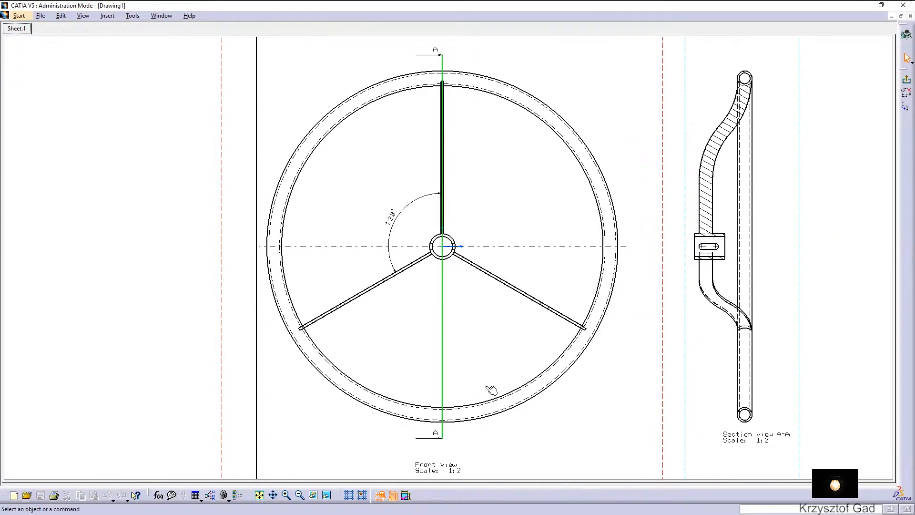
{"action": "left_click", "coordinate": [905, 109]}
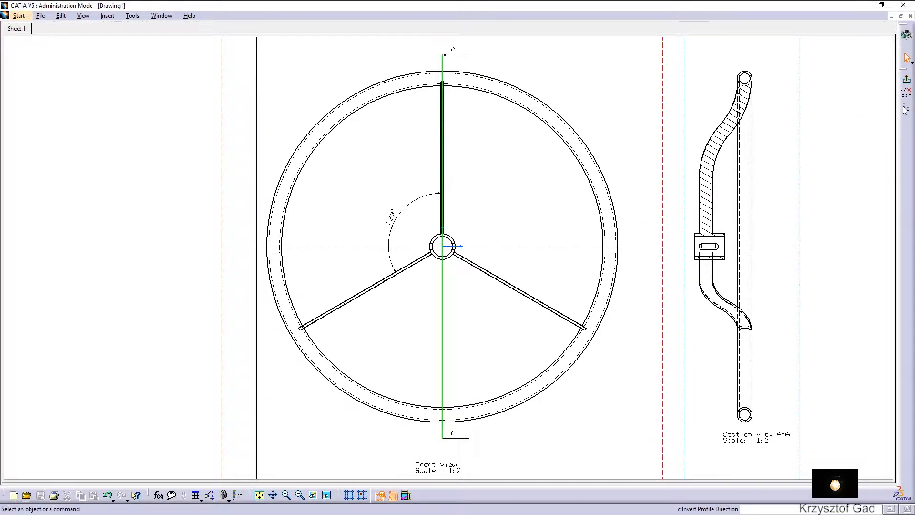
{"action": "left_click", "coordinate": [906, 80]}
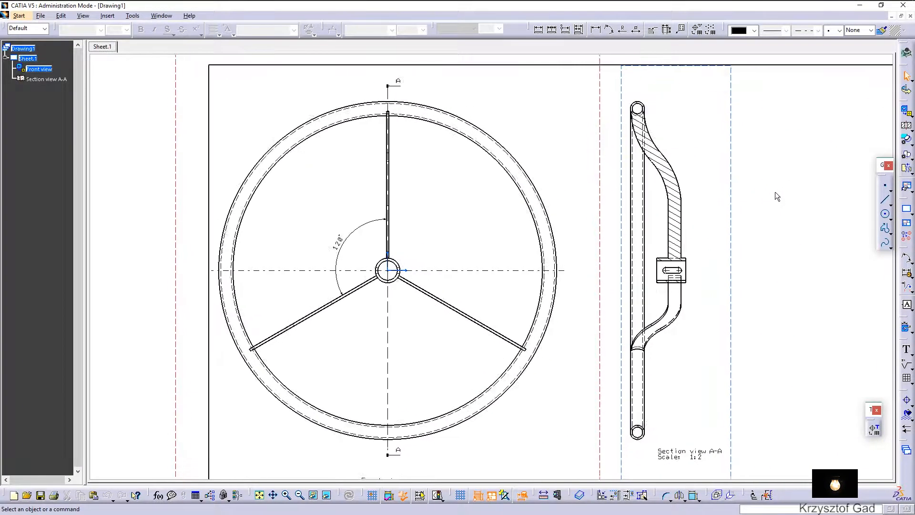
Activate section view A-A and display its axis lines through the view properties.
{"action": "right_click", "coordinate": [679, 229]}
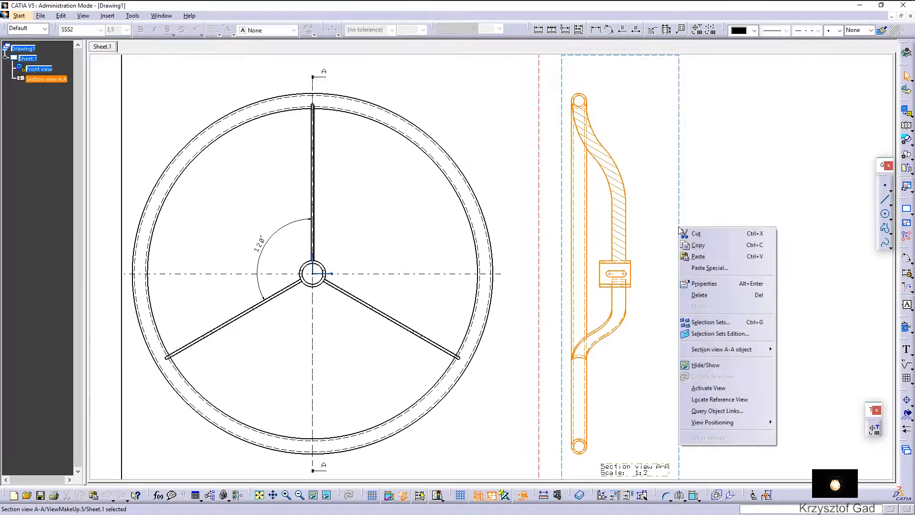
{"action": "left_click", "coordinate": [716, 388]}
{"action": "right_click", "coordinate": [688, 346]}
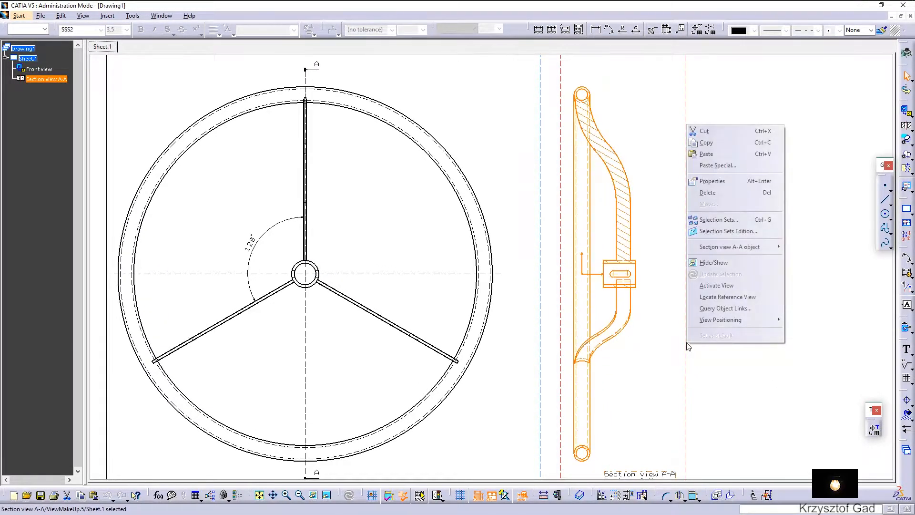
{"action": "left_click", "coordinate": [712, 181]}
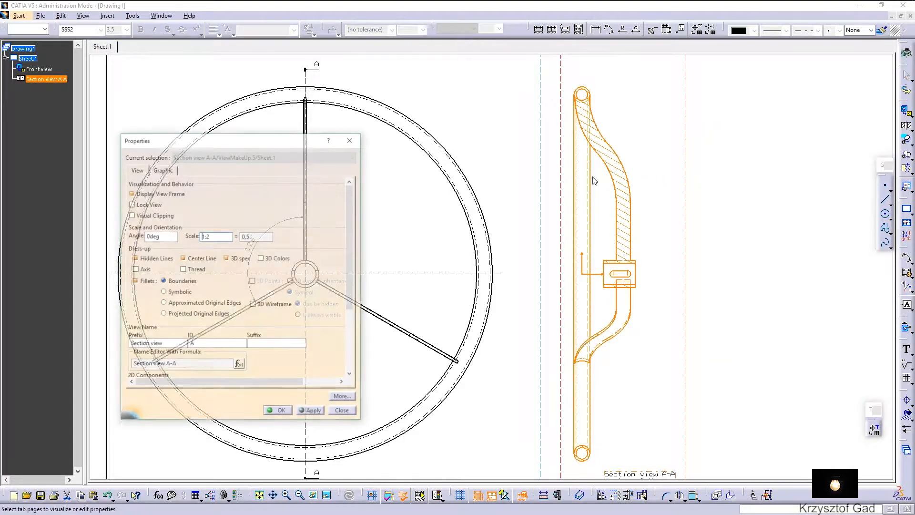
{"action": "left_click", "coordinate": [279, 412]}
{"action": "left_click", "coordinate": [717, 389]}
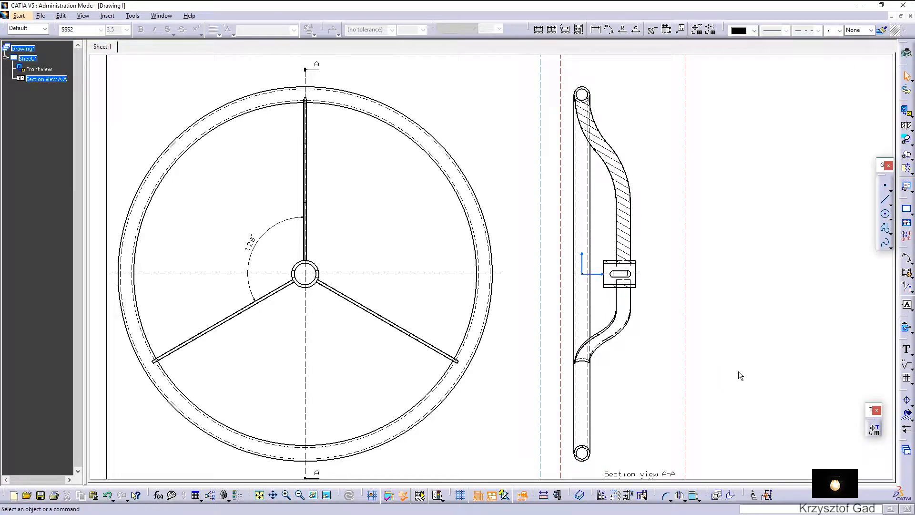
Change the hatching angle of section view A-A to a preset that slopes the lines the opposite way.
{"action": "double_click", "coordinate": [619, 242]}
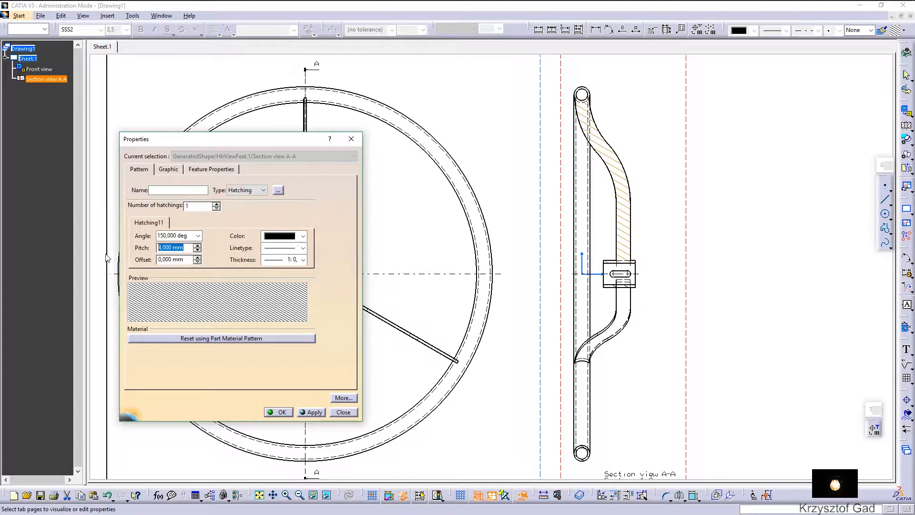
{"action": "left_click", "coordinate": [199, 236]}
{"action": "left_click", "coordinate": [176, 245]}
{"action": "left_click", "coordinate": [282, 412]}
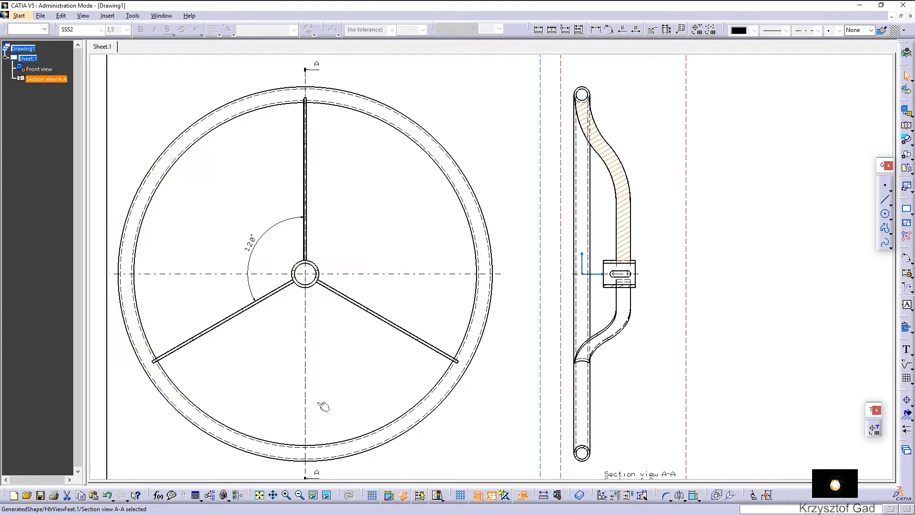
{"action": "left_click", "coordinate": [719, 314]}
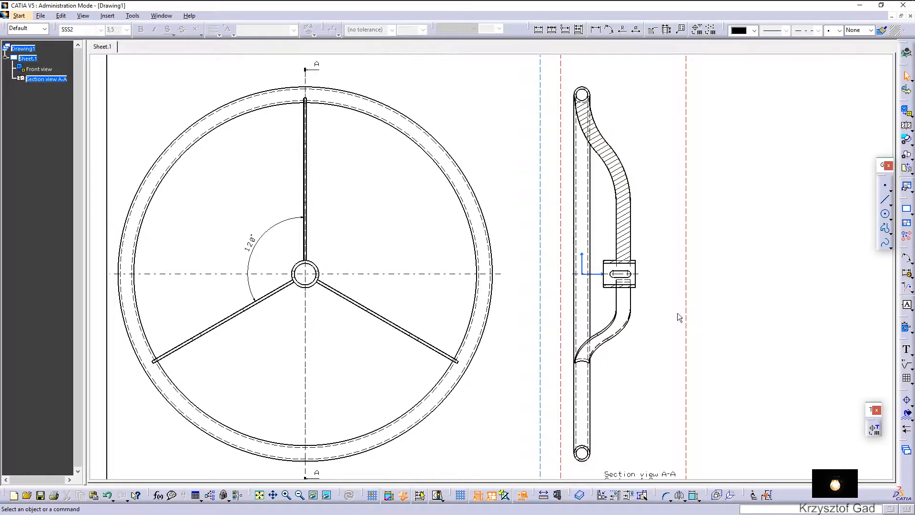
Add center lines to the lower and upper rim circles in section view A-A.
{"action": "left_click", "coordinate": [906, 402]}
{"action": "scroll", "coordinate": [614, 444], "scroll_direction": "up", "scroll_amount": 5}
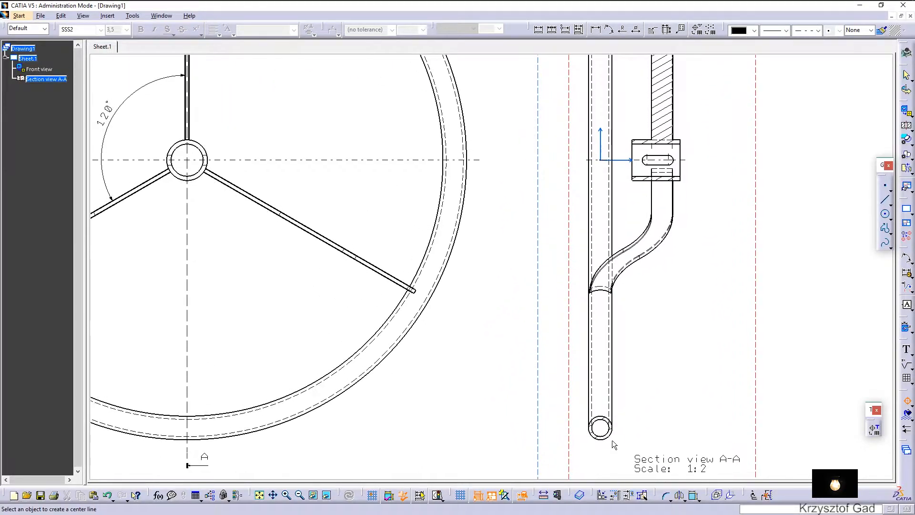
{"action": "left_click", "coordinate": [611, 437]}
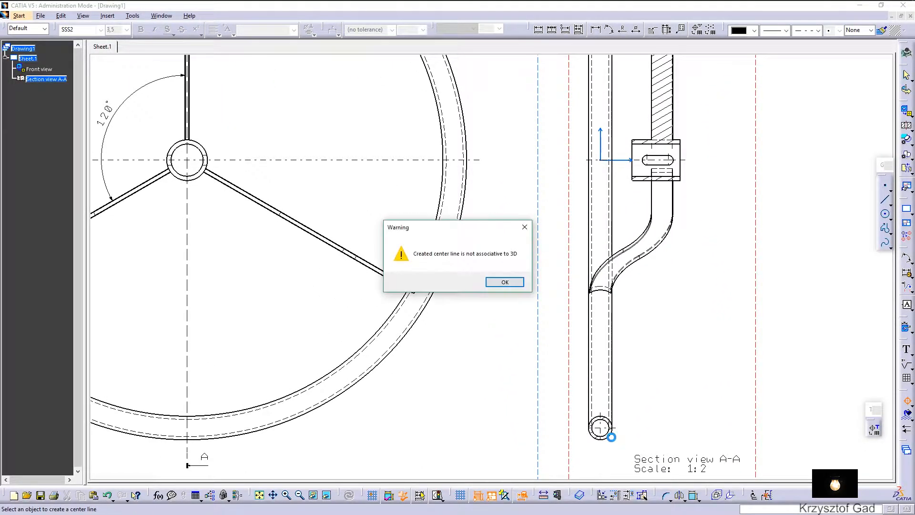
{"action": "left_click", "coordinate": [516, 281]}
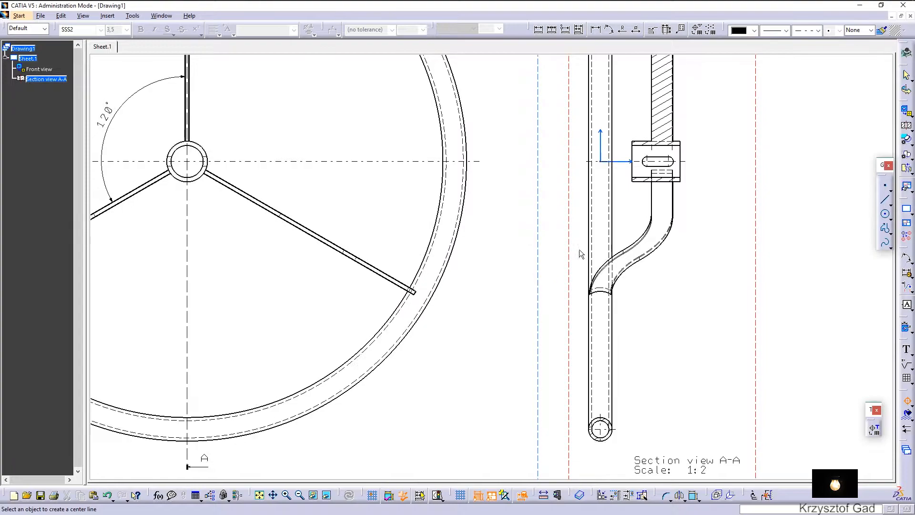
{"action": "scroll", "coordinate": [616, 245], "scroll_direction": "up", "scroll_amount": 5}
{"action": "scroll", "coordinate": [618, 250], "scroll_direction": "up", "scroll_amount": 3}
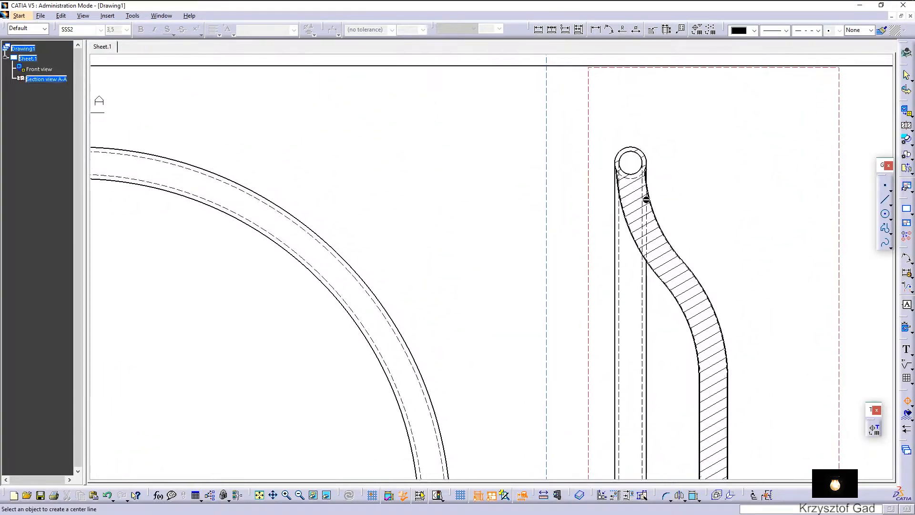
{"action": "left_click", "coordinate": [634, 156]}
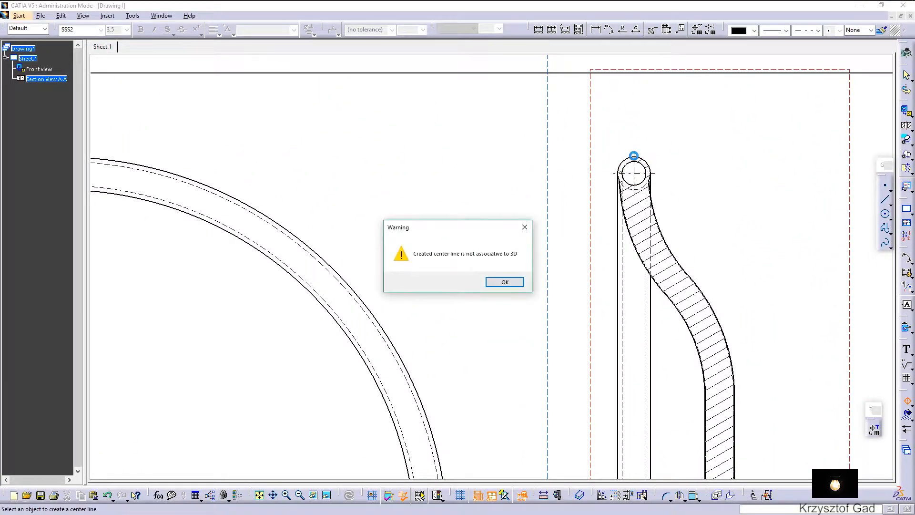
{"action": "left_click", "coordinate": [505, 282]}
{"action": "scroll", "coordinate": [706, 211], "scroll_direction": "up", "scroll_amount": 5}
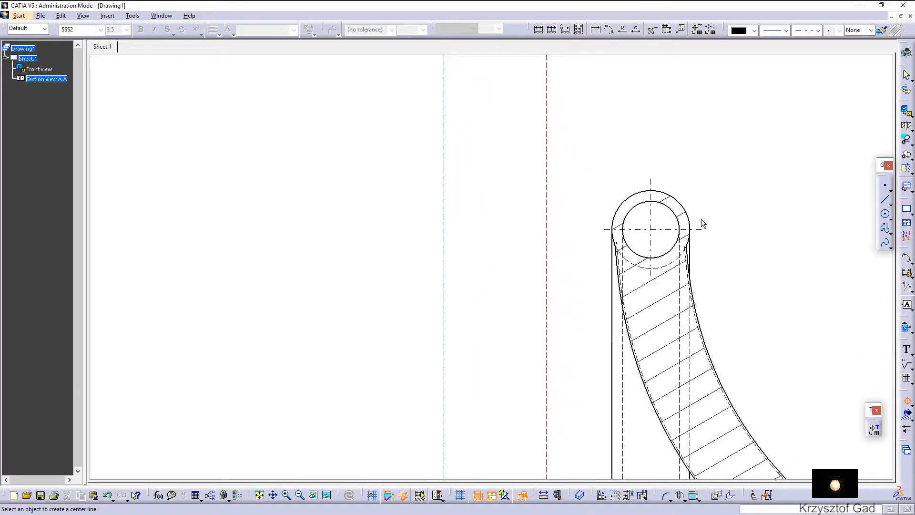
Inspect the hatching pattern properties of the lower rim cross-section in section view A-A.
{"action": "scroll", "coordinate": [701, 218], "scroll_direction": "down", "scroll_amount": 4}
{"action": "scroll", "coordinate": [697, 220], "scroll_direction": "down", "scroll_amount": 5}
{"action": "scroll", "coordinate": [693, 221], "scroll_direction": "up", "scroll_amount": 2}
{"action": "scroll", "coordinate": [625, 313], "scroll_direction": "up", "scroll_amount": 4}
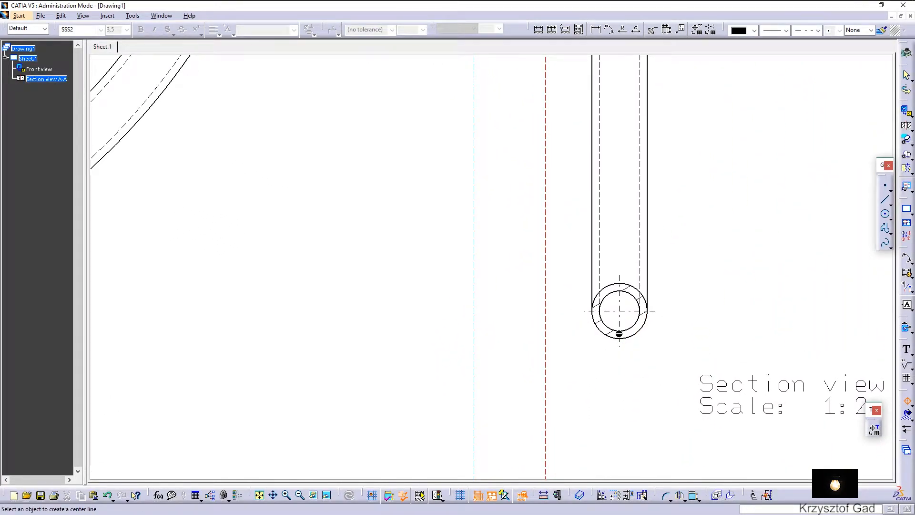
{"action": "double_click", "coordinate": [618, 333]}
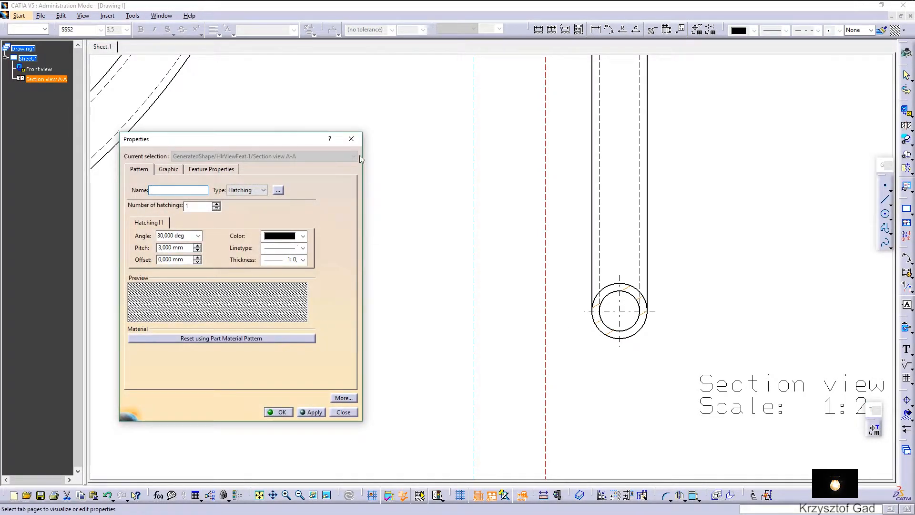
{"action": "left_click", "coordinate": [351, 139]}
Offset the hatched spoke's outer straight edge and both arcs 10 mm inward to create the spoke's center curve.
{"action": "scroll", "coordinate": [700, 195], "scroll_direction": "down", "scroll_amount": 5}
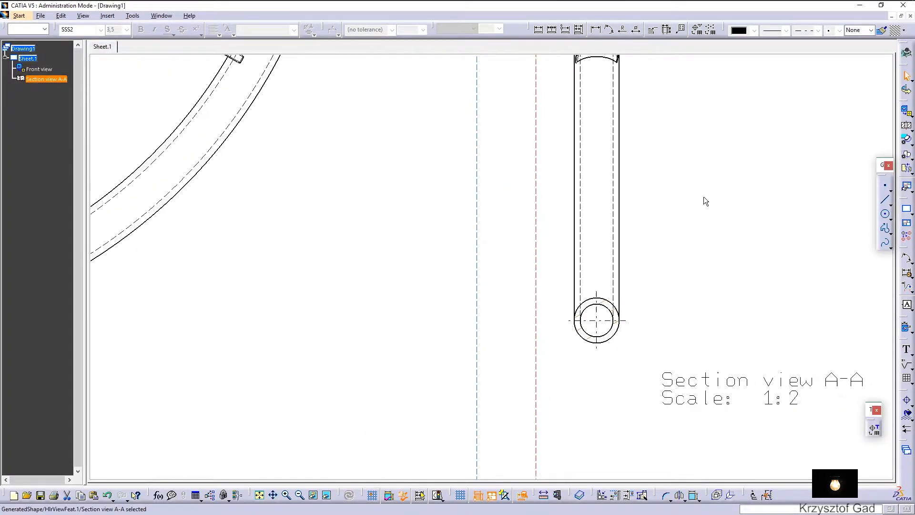
{"action": "scroll", "coordinate": [698, 198], "scroll_direction": "up", "scroll_amount": 2}
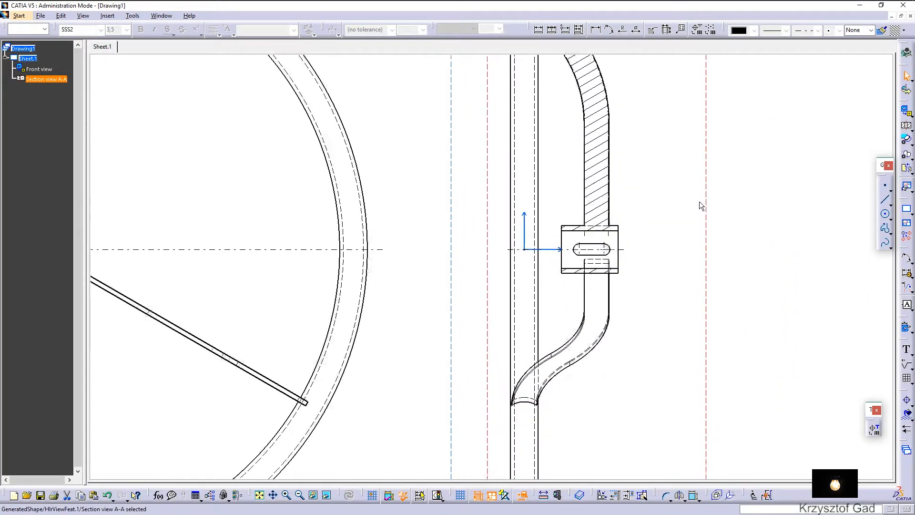
{"action": "scroll", "coordinate": [745, 232], "scroll_direction": "up", "scroll_amount": 6}
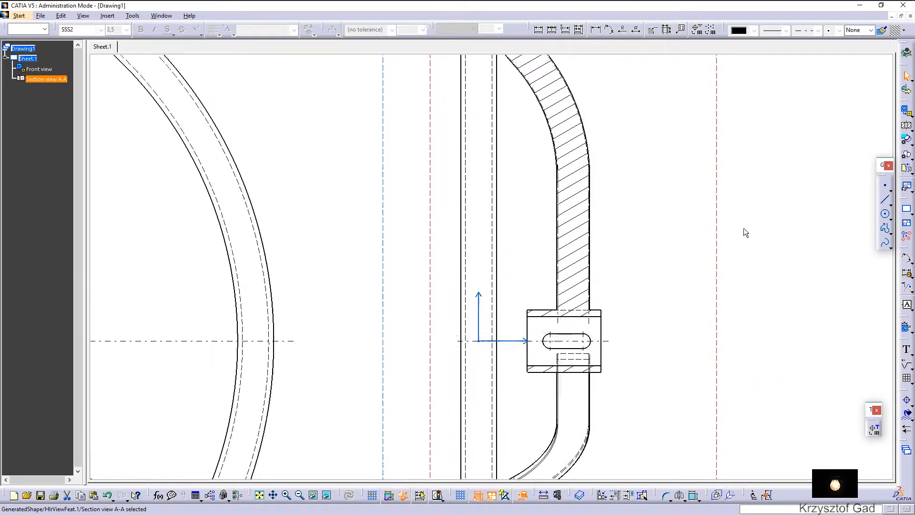
{"action": "left_click", "coordinate": [602, 396]}
{"action": "left_click", "coordinate": [600, 395]}
{"action": "scroll", "coordinate": [619, 300], "scroll_direction": "up", "scroll_amount": 2}
{"action": "scroll", "coordinate": [618, 299], "scroll_direction": "up", "scroll_amount": 3}
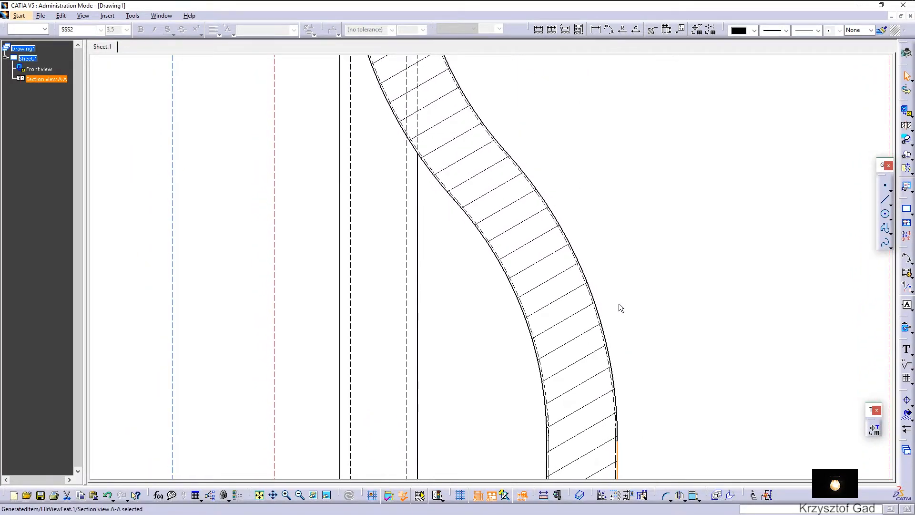
{"action": "left_click", "coordinate": [602, 317], "text": "ctrl"}
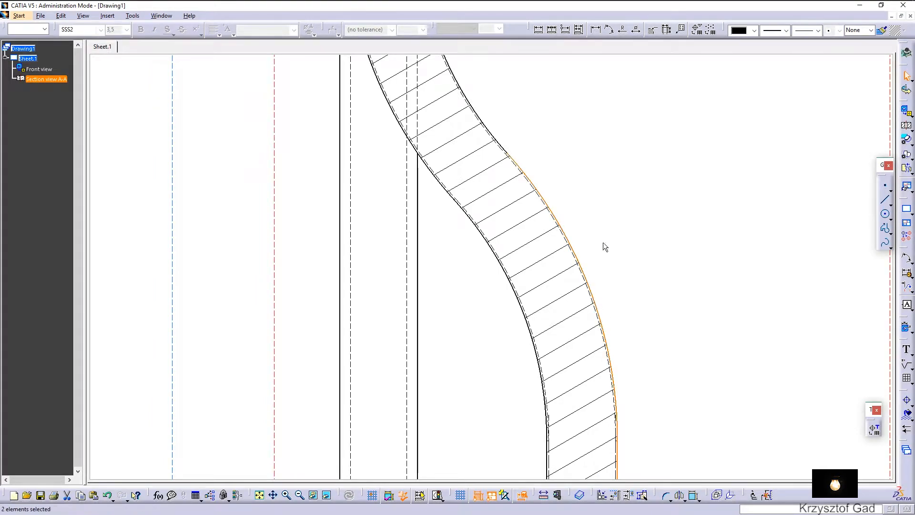
{"action": "left_click", "coordinate": [494, 133], "text": "ctrl"}
{"action": "left_click", "coordinate": [697, 498]}
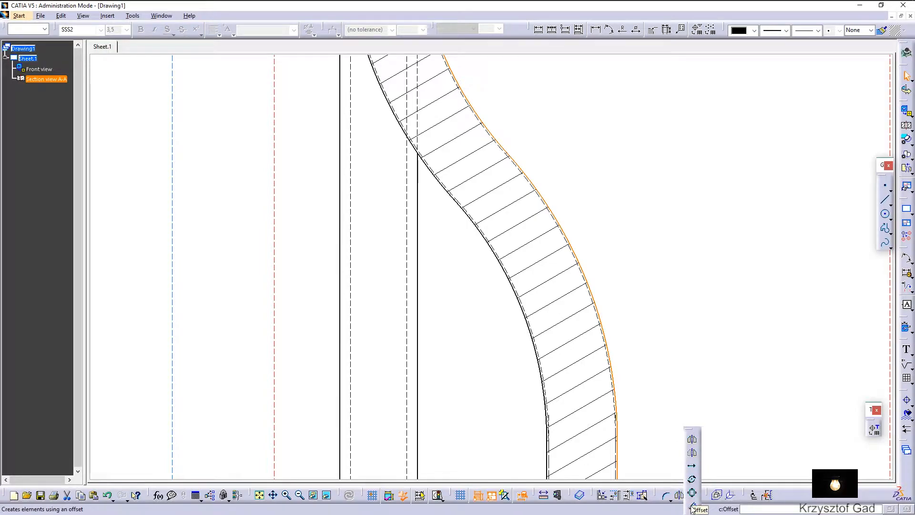
{"action": "left_click", "coordinate": [692, 507]}
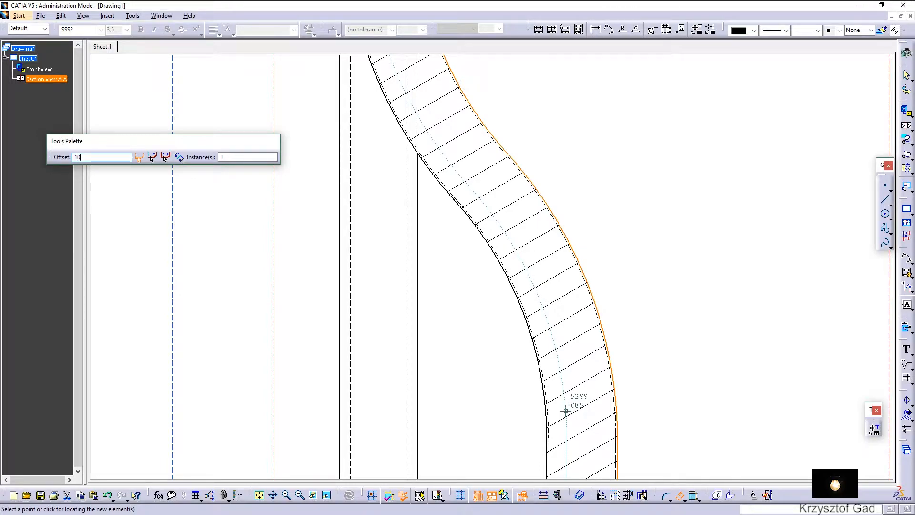
{"action": "key", "text": "Return"}
{"action": "scroll", "coordinate": [566, 411], "scroll_direction": "down", "scroll_amount": 5}
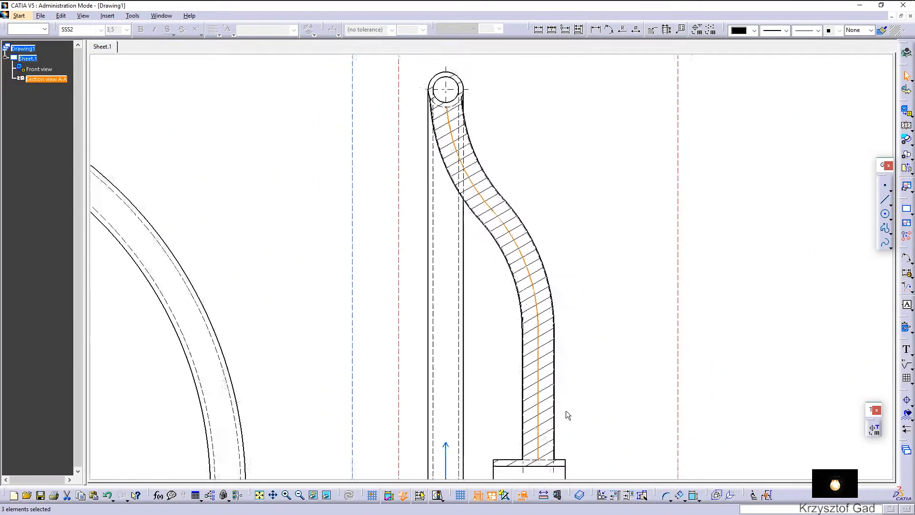
Change the line thickness of the spoke's center curve and set its line type to dash-dot style 4.
{"action": "left_click", "coordinate": [774, 30]}
{"action": "left_click", "coordinate": [783, 48]}
{"action": "left_click", "coordinate": [817, 31]}
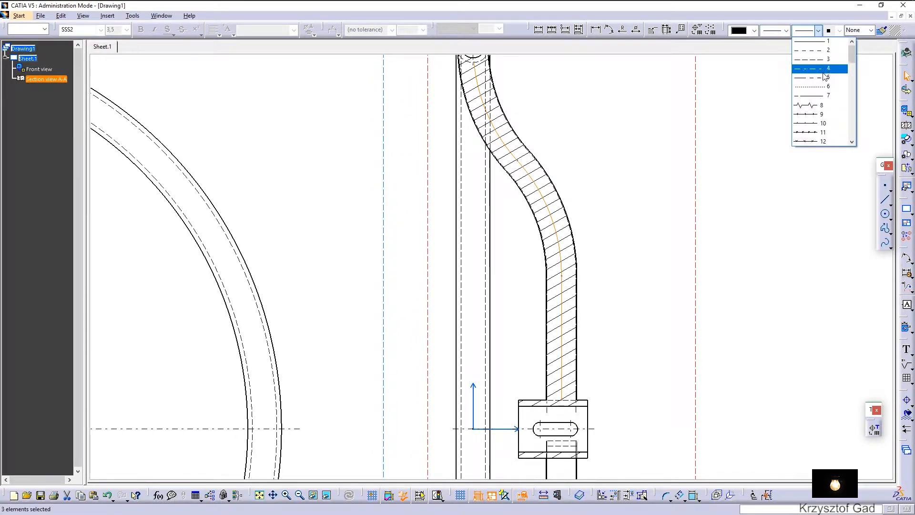
{"action": "left_click", "coordinate": [820, 69]}
{"action": "left_click", "coordinate": [725, 295]}
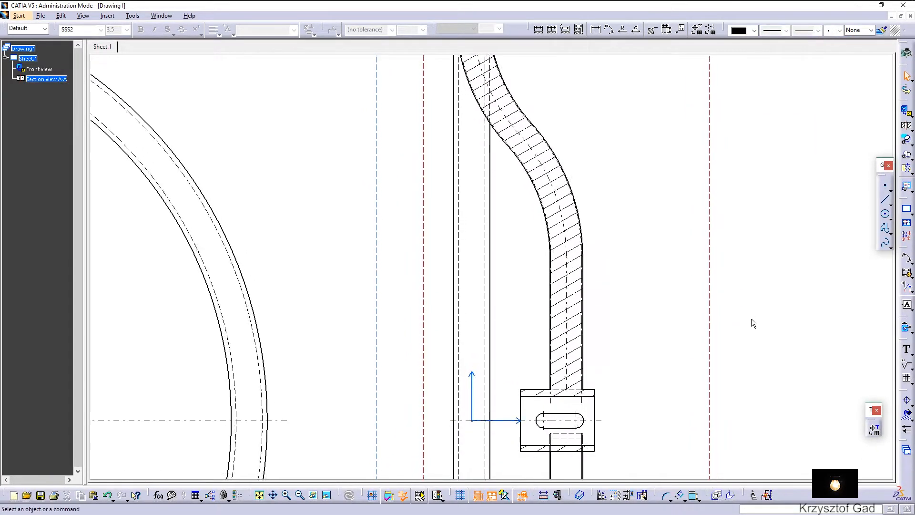
Use Trim to extend the straight end of the spoke's center curve to the hub's horizontal axis.
{"action": "left_click", "coordinate": [672, 503]}
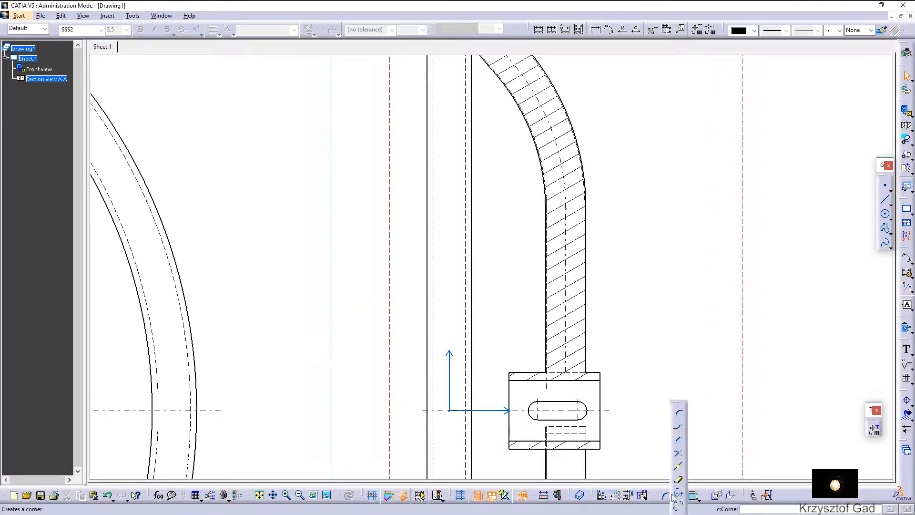
{"action": "left_click", "coordinate": [679, 455]}
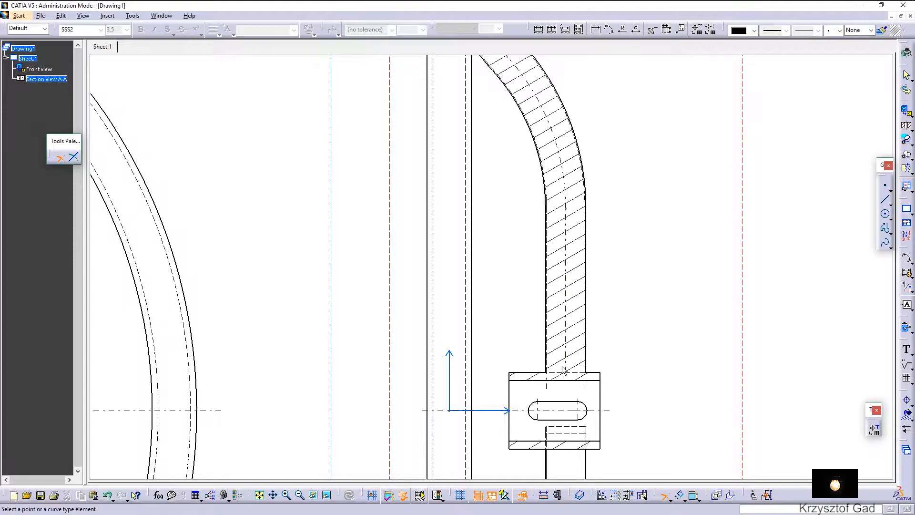
{"action": "left_click", "coordinate": [501, 413]}
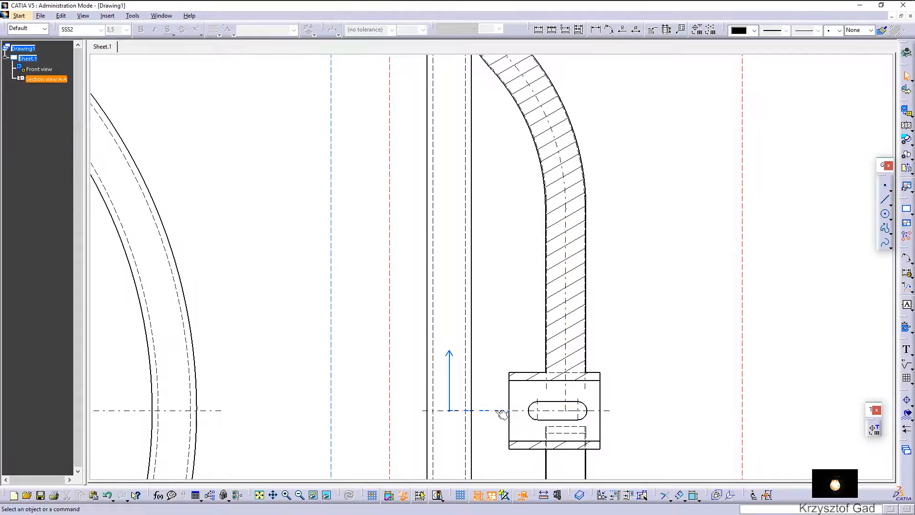
Use Trim to extend the curved end of the spoke's center curve to the upper rim circle's horizontal center line.
{"action": "left_click", "coordinate": [667, 497]}
{"action": "mouse_move", "coordinate": [621, 362]}
{"action": "middle_mouse_down"}
{"action": "mouse_move", "coordinate": [604, 379]}
{"action": "mouse_move", "coordinate": [590, 376]}
{"action": "mouse_move", "coordinate": [574, 293]}
{"action": "mouse_move", "coordinate": [544, 296]}
{"action": "middle_mouse_up"}
{"action": "left_click", "coordinate": [540, 292]}
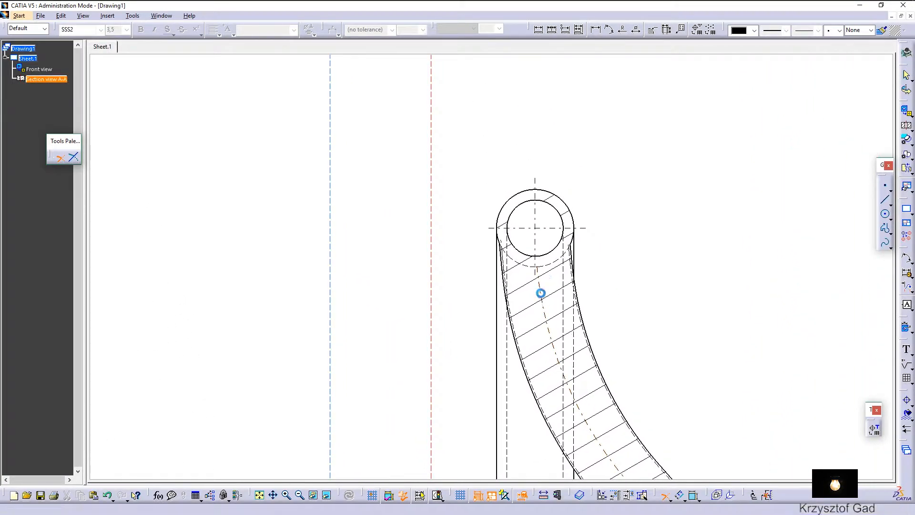
{"action": "left_click", "coordinate": [549, 228]}
{"action": "middle_click_drag", "start_coordinate": [550, 228], "coordinate": [596, 243], "text": "ctrl"}
{"action": "scroll", "coordinate": [596, 242], "scroll_direction": "down", "scroll_amount": 5}
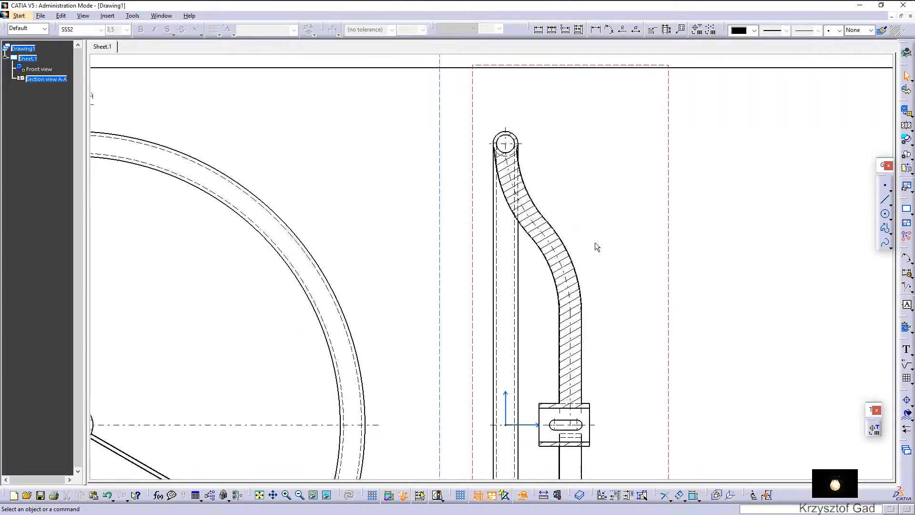
Dimension the length of the center curve's straight segment and place the dimension beside the hatched spoke.
{"action": "middle_click_drag", "start_coordinate": [667, 227], "coordinate": [663, 215], "text": "ctrl"}
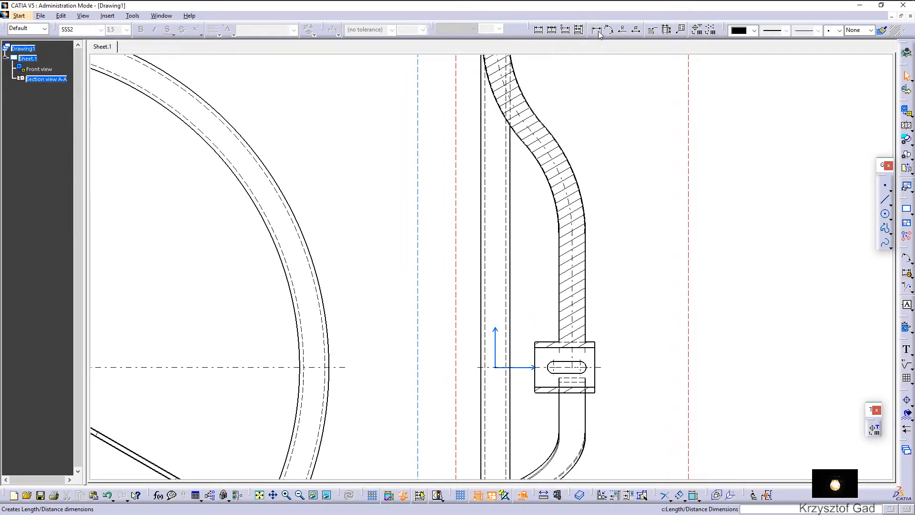
{"action": "left_click", "coordinate": [599, 31]}
{"action": "scroll", "coordinate": [627, 273], "scroll_direction": "up", "scroll_amount": 4}
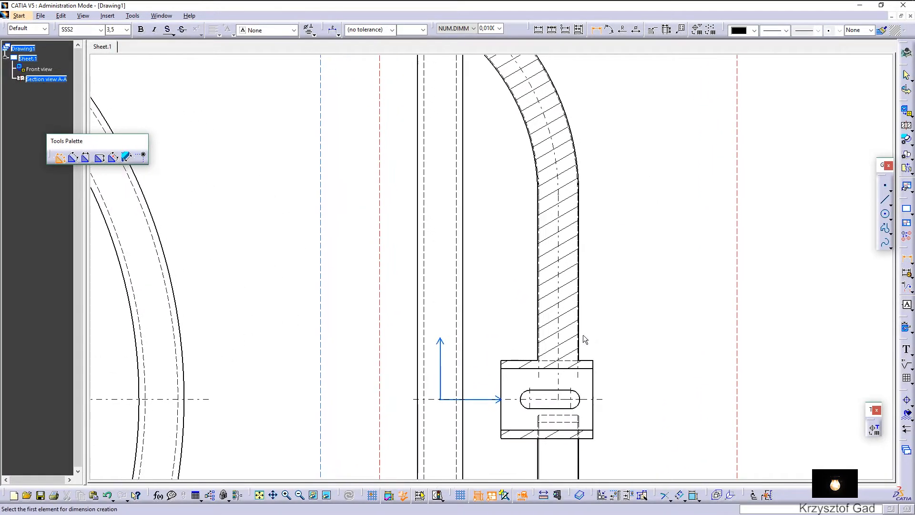
{"action": "left_click", "coordinate": [557, 340]}
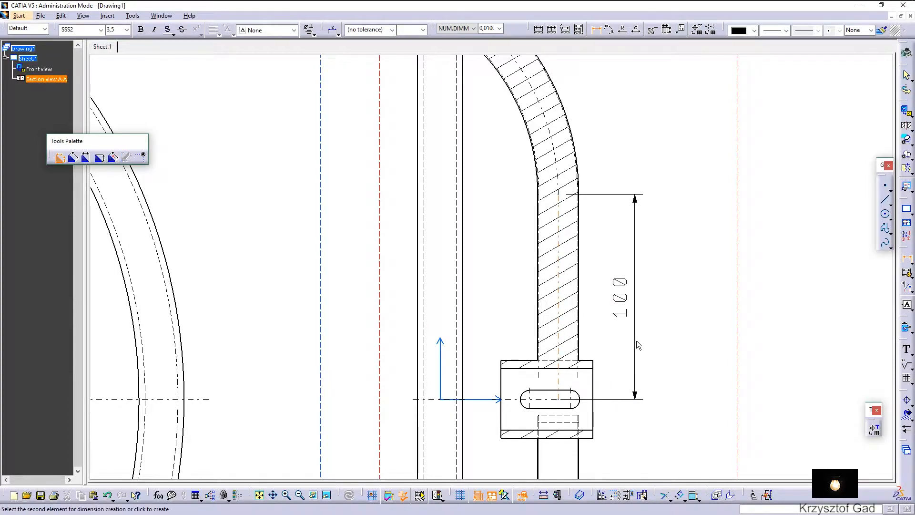
{"action": "left_click", "coordinate": [651, 339]}
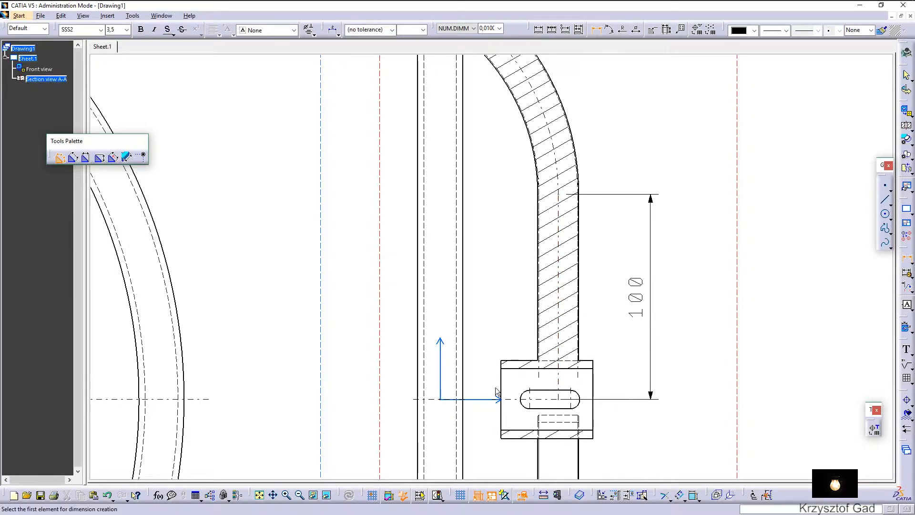
Dimension the vertical distance from the hub's horizontal axis to the upper rim circle's center, outside the straight-segment dimension.
{"action": "left_click", "coordinate": [486, 400]}
{"action": "scroll", "coordinate": [477, 346], "scroll_direction": "down", "scroll_amount": 3}
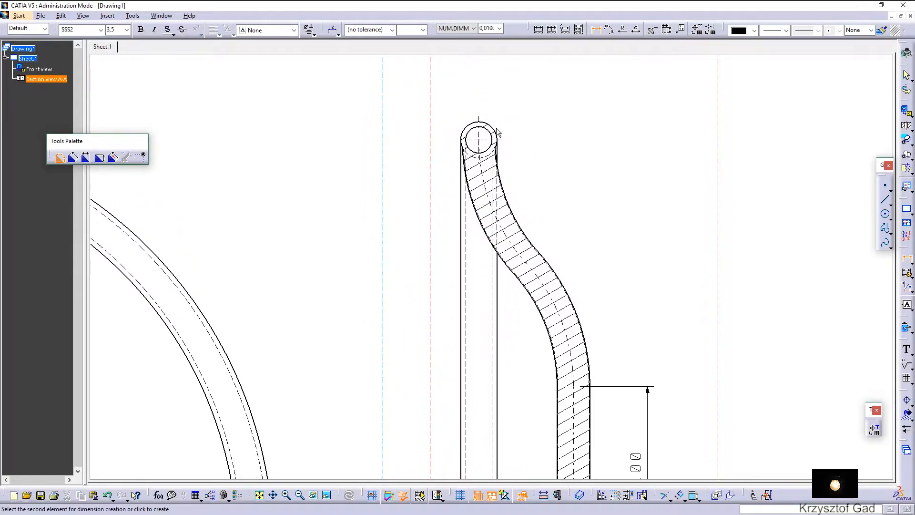
{"action": "left_click", "coordinate": [497, 132]}
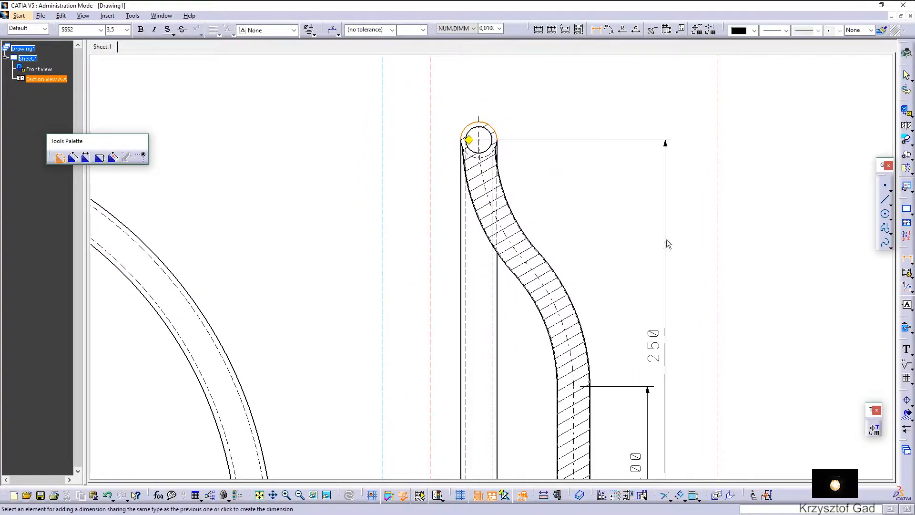
{"action": "left_click", "coordinate": [676, 255]}
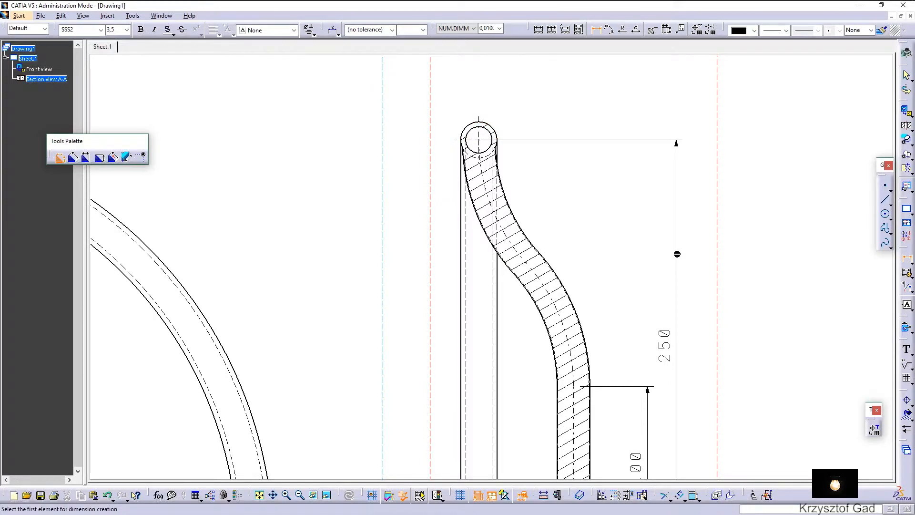
Add radius dimensions to the two arcs of the spoke's center curve, placing them on opposite sides of the spoke.
{"action": "scroll", "coordinate": [672, 253], "scroll_direction": "down", "scroll_amount": 2}
{"action": "scroll", "coordinate": [666, 244], "scroll_direction": "down", "scroll_amount": 1}
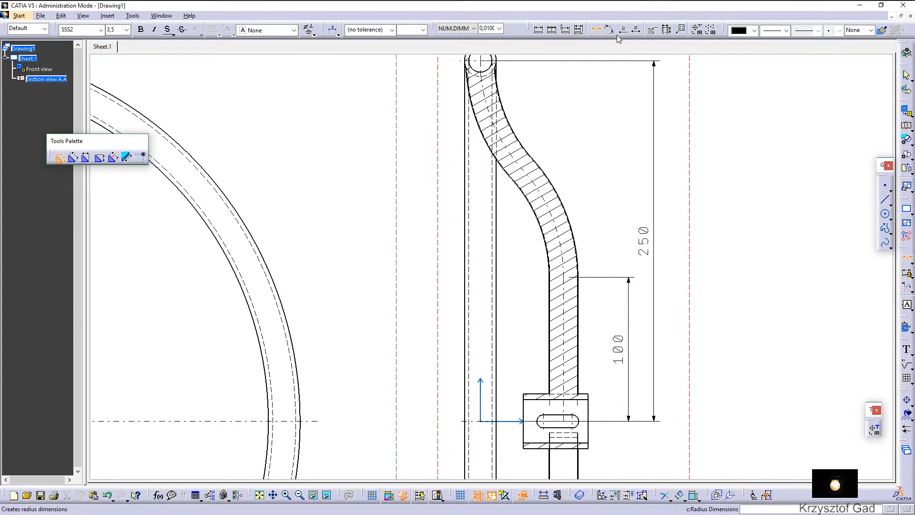
{"action": "left_click", "coordinate": [552, 237]}
{"action": "left_click", "coordinate": [458, 259]}
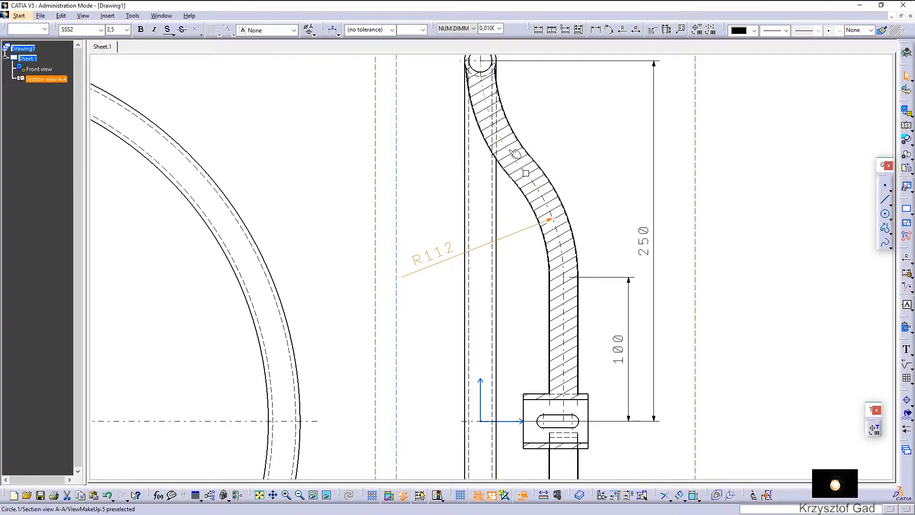
{"action": "left_click", "coordinate": [622, 30]}
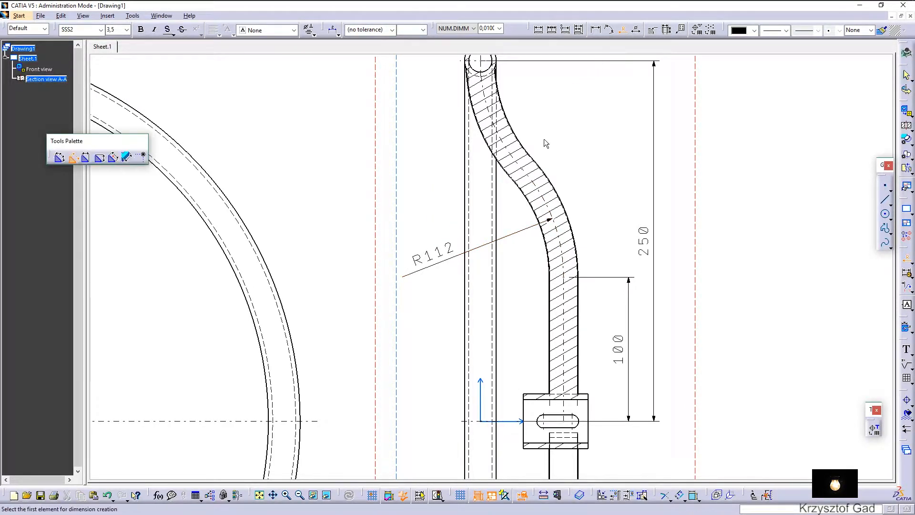
{"action": "left_click", "coordinate": [519, 157]}
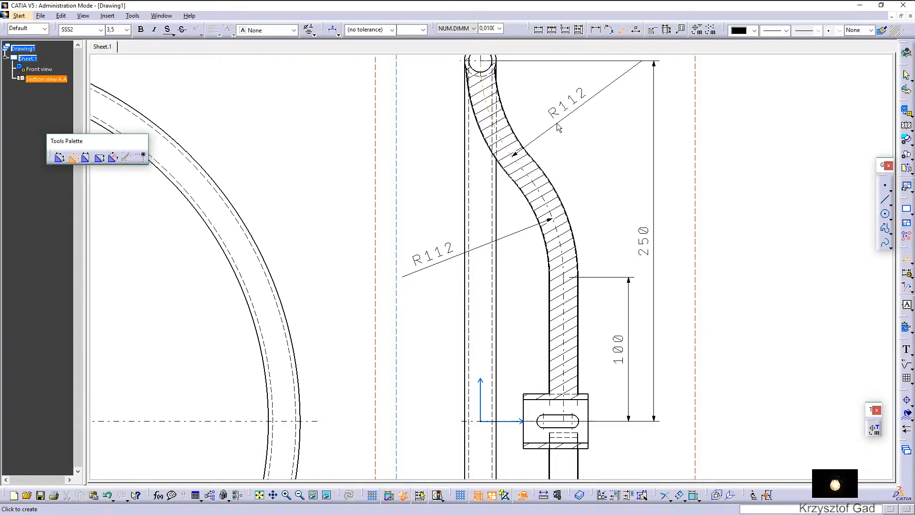
{"action": "left_click", "coordinate": [558, 126]}
{"action": "scroll", "coordinate": [563, 134], "scroll_direction": "up", "scroll_amount": 2}
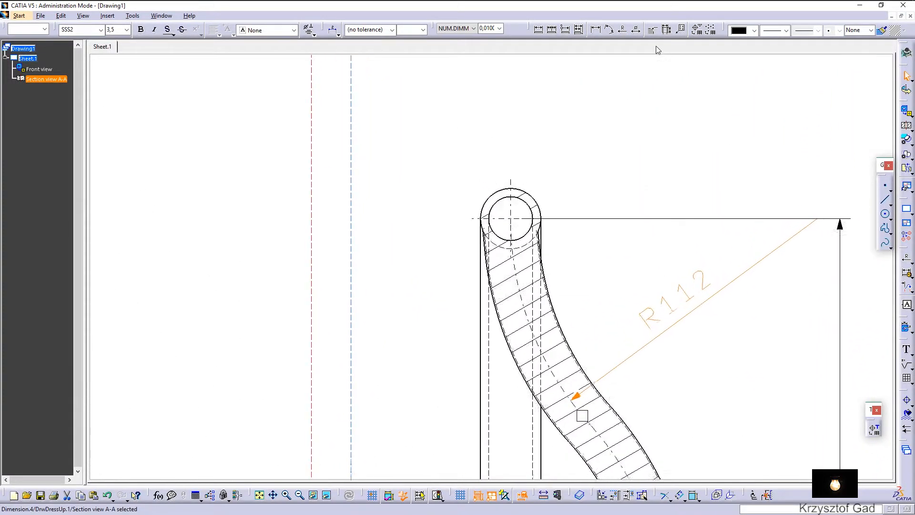
Add diameter dimensions to the outer and inner circles of the upper rim section, placing them on opposite sides.
{"action": "left_click", "coordinate": [636, 31]}
{"action": "left_click", "coordinate": [539, 204]}
{"action": "left_click", "coordinate": [577, 182]}
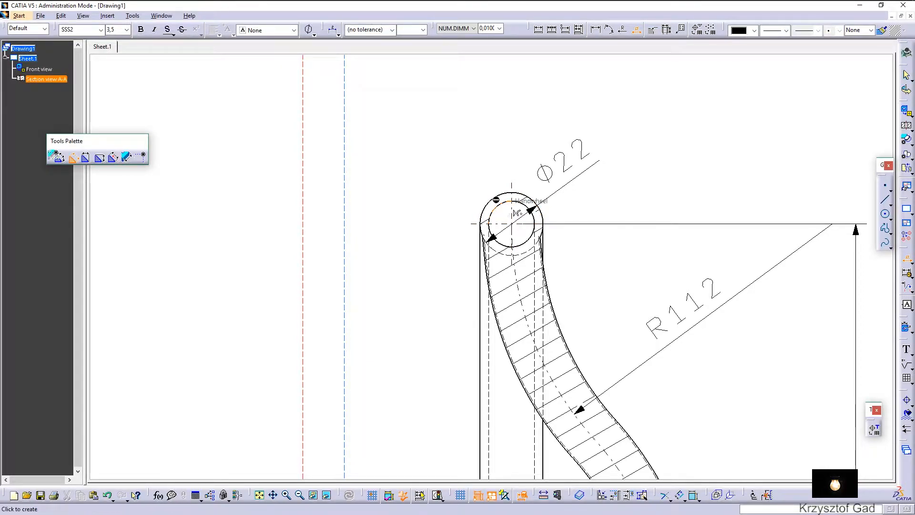
{"action": "left_click", "coordinate": [450, 159]}
Create a circular detail view of the hub, centered near its slot, and place it to the right of section view A-A.
{"action": "scroll", "coordinate": [450, 159], "scroll_direction": "down", "scroll_amount": 6}
{"action": "scroll", "coordinate": [513, 177], "scroll_direction": "down", "scroll_amount": 3}
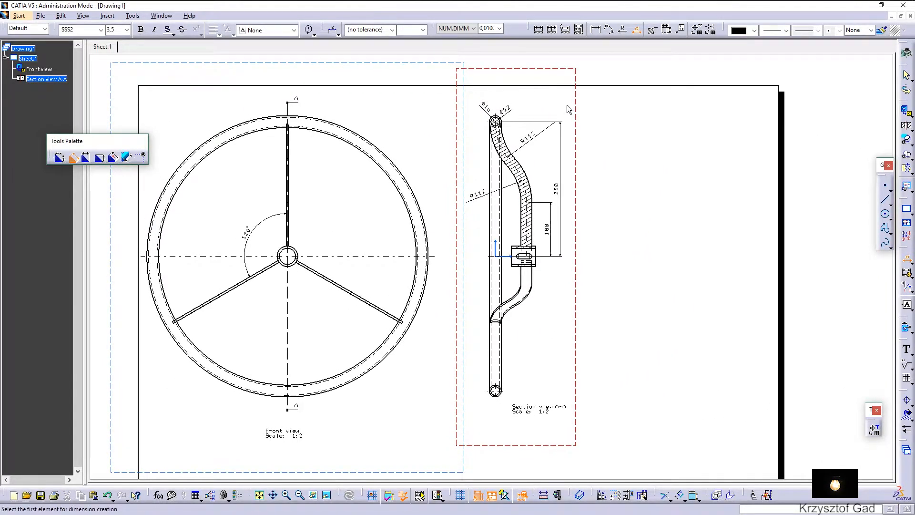
{"action": "left_click", "coordinate": [907, 139]}
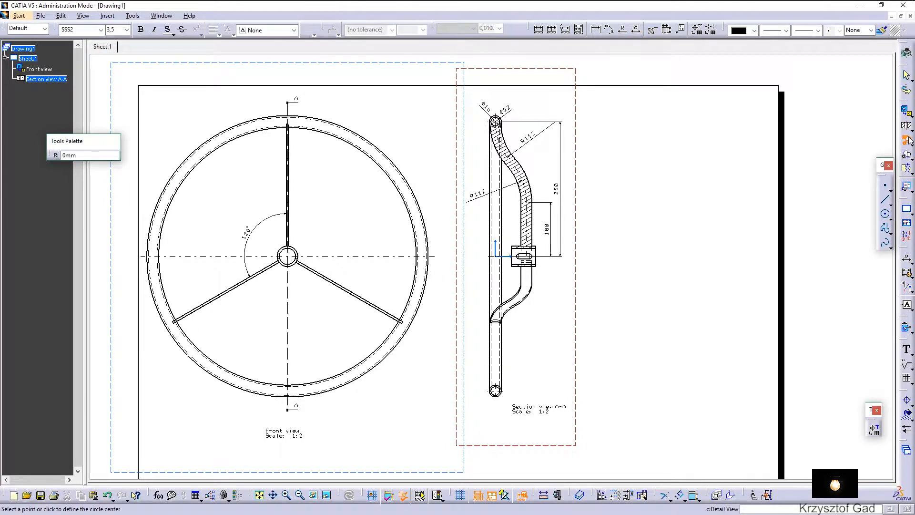
{"action": "scroll", "coordinate": [620, 281], "scroll_direction": "up", "scroll_amount": 8}
{"action": "scroll", "coordinate": [592, 257], "scroll_direction": "up", "scroll_amount": 4}
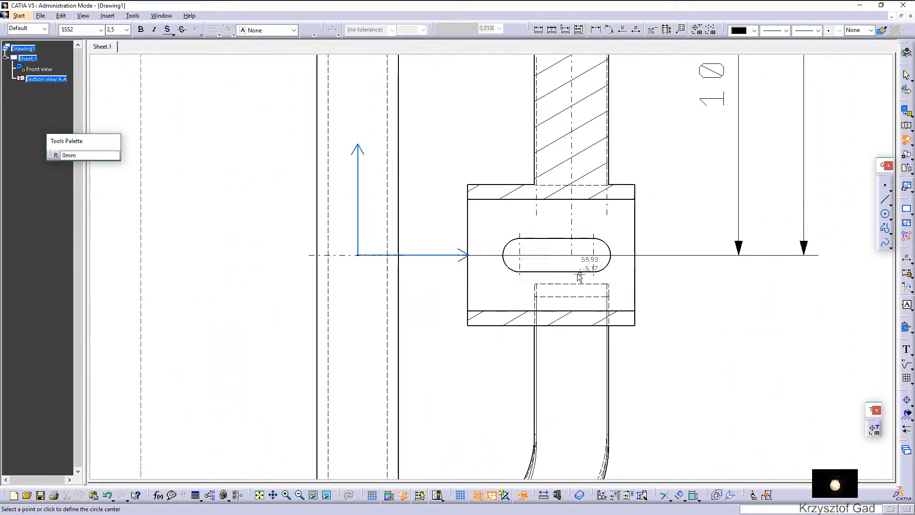
{"action": "left_click", "coordinate": [577, 251]}
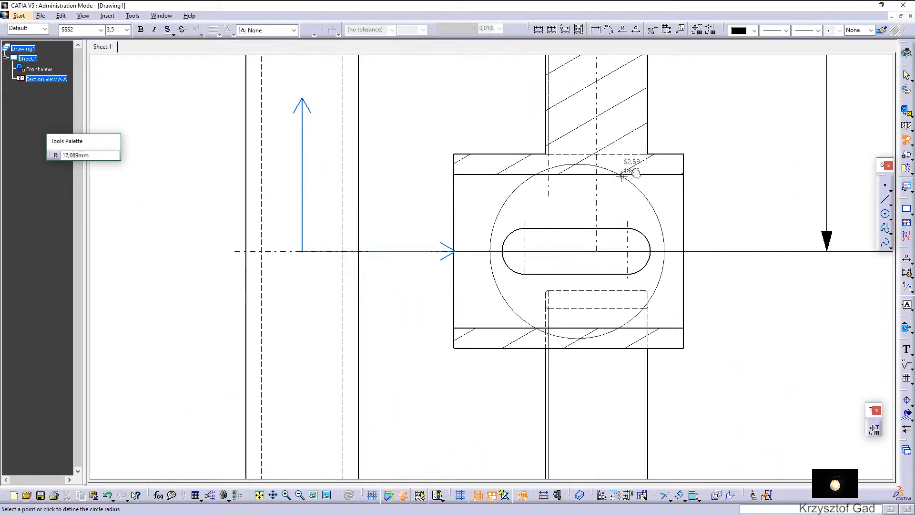
{"action": "left_click", "coordinate": [702, 114]}
{"action": "scroll", "coordinate": [685, 192], "scroll_direction": "down", "scroll_amount": 10}
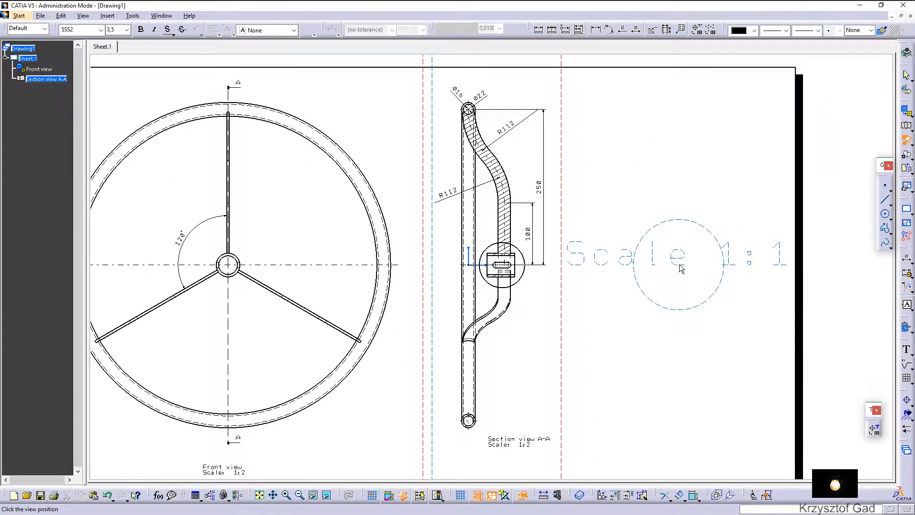
{"action": "left_click", "coordinate": [680, 268]}
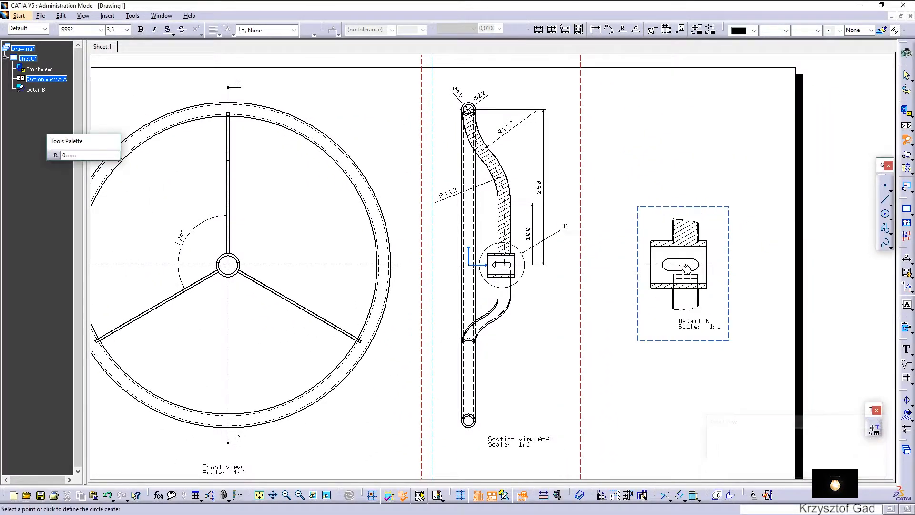
{"action": "key", "text": "Escape"}
Activate the hub's detail view and set its scale to 2:1.
{"action": "left_click", "coordinate": [686, 342]}
{"action": "right_click", "coordinate": [686, 343]}
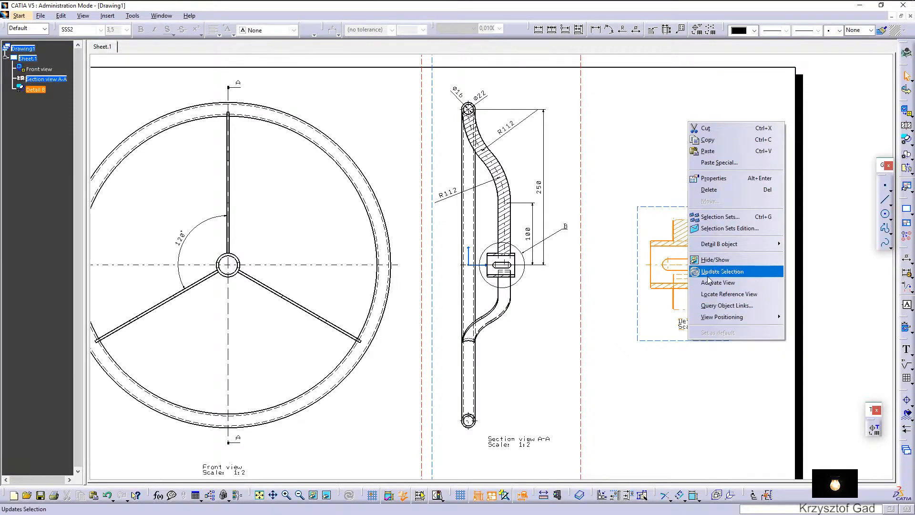
{"action": "left_click", "coordinate": [708, 275]}
{"action": "right_click", "coordinate": [697, 342]}
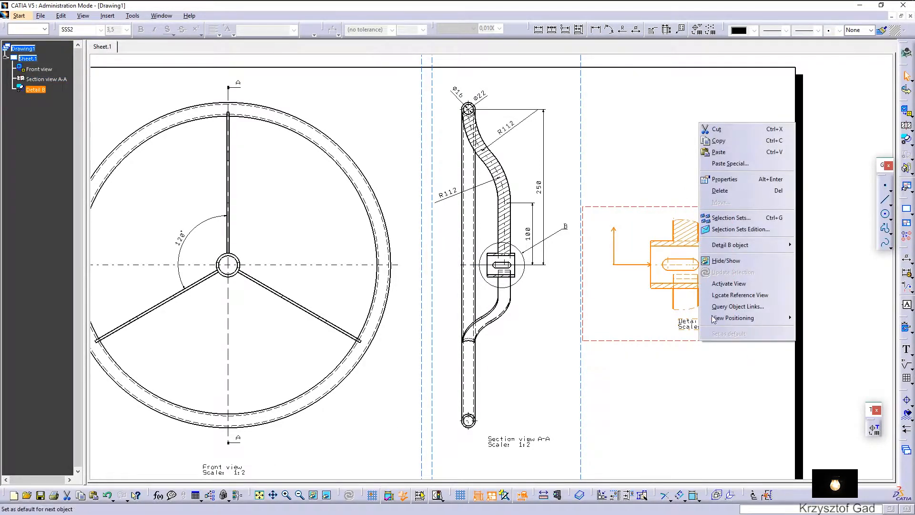
{"action": "left_click", "coordinate": [727, 179]}
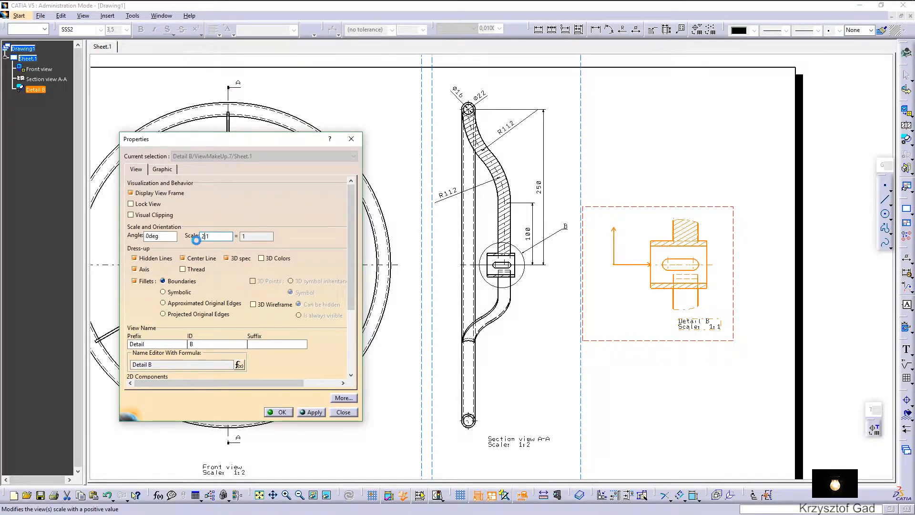
{"action": "key", "text": "Return"}
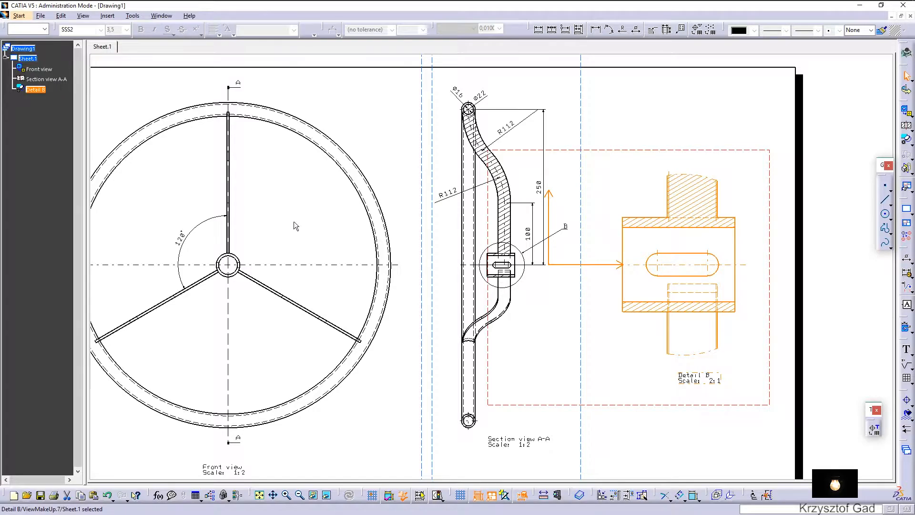
{"action": "left_click", "coordinate": [648, 129]}
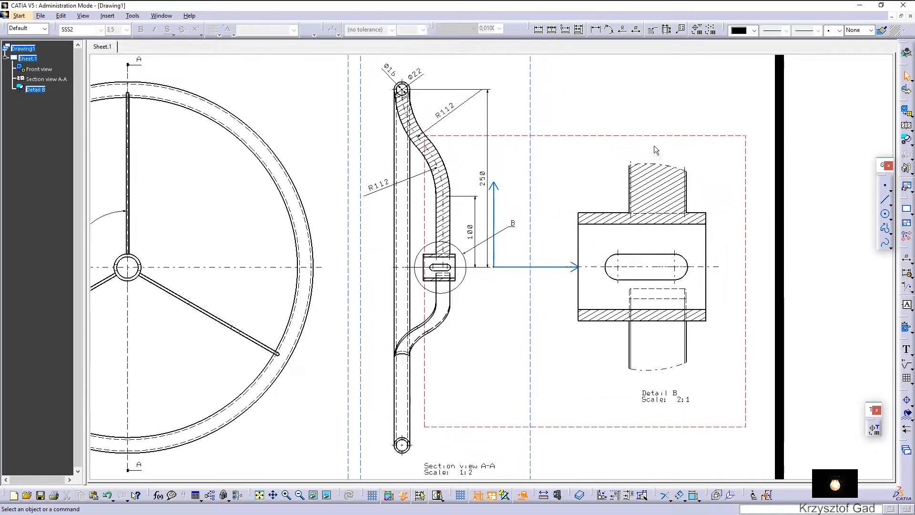
Start a horizontal distance dimension between the slot's two end arcs and anchor its first extension line at the left arc's outermost point.
{"action": "left_click", "coordinate": [523, 98]}
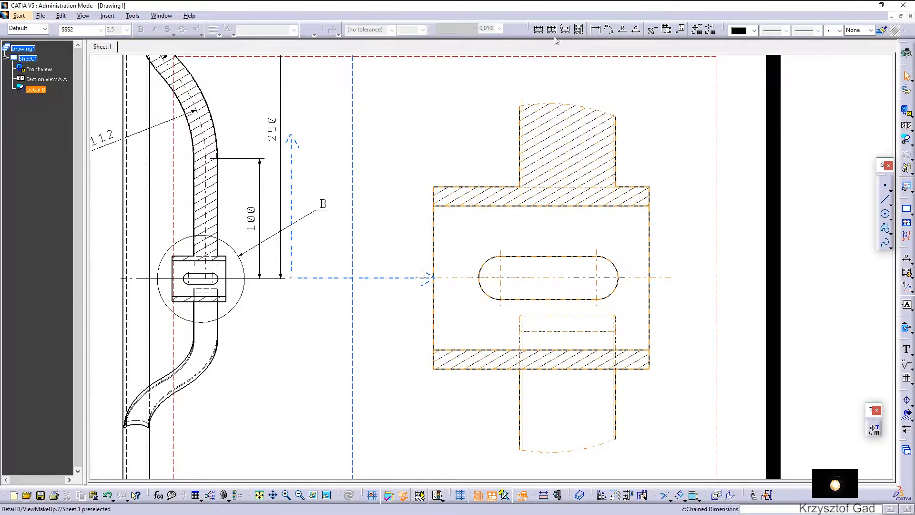
{"action": "left_click", "coordinate": [595, 30]}
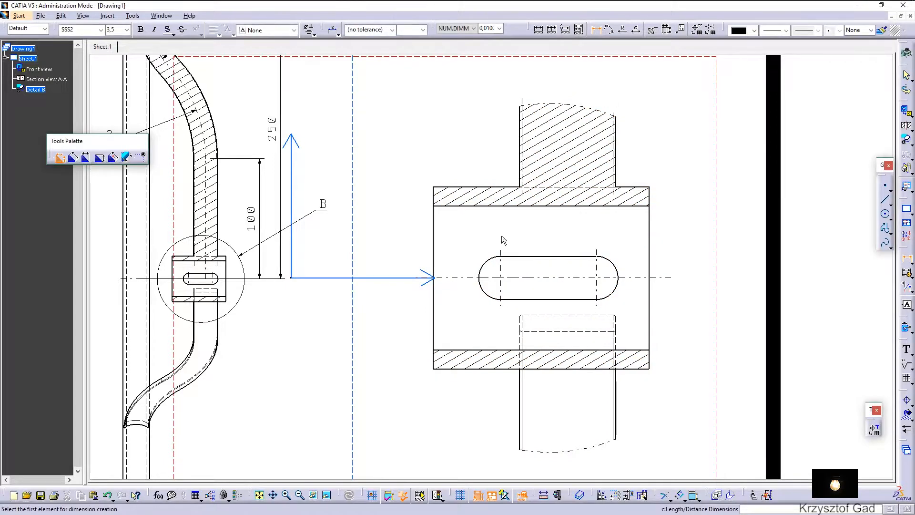
{"action": "left_click", "coordinate": [481, 269]}
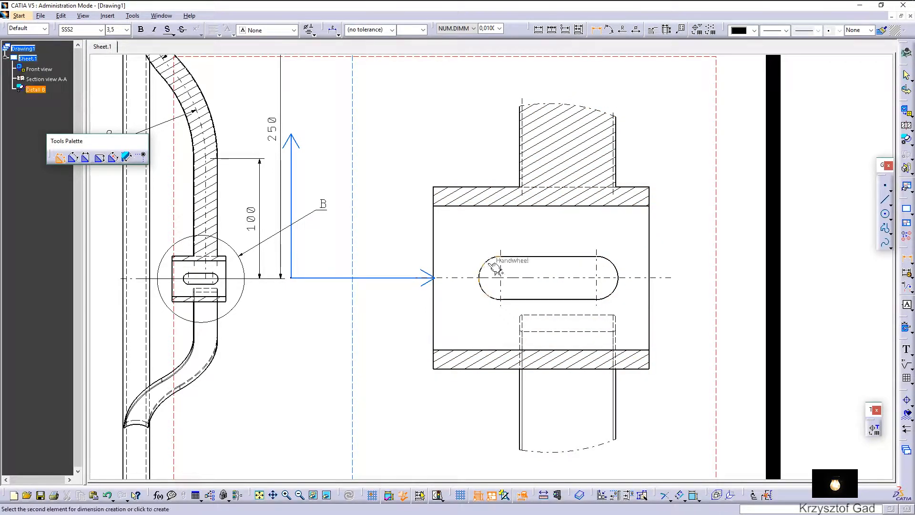
{"action": "left_click", "coordinate": [619, 272]}
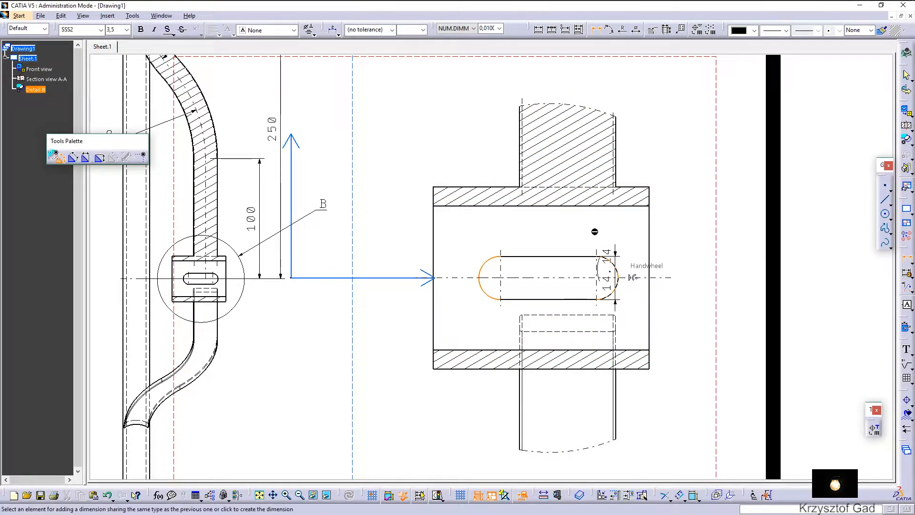
{"action": "right_click", "coordinate": [592, 231]}
{"action": "mouse_move", "coordinate": [633, 289]}
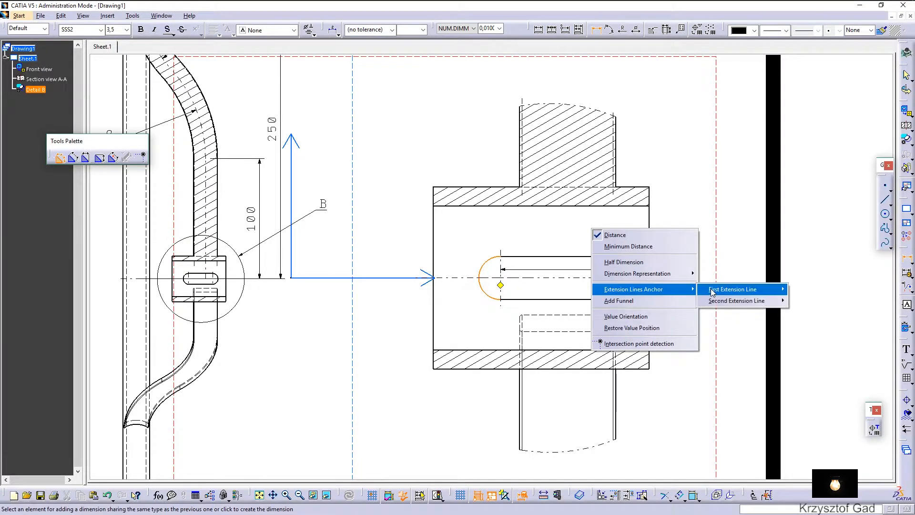
{"action": "mouse_move", "coordinate": [733, 289]}
{"action": "left_click", "coordinate": [807, 314]}
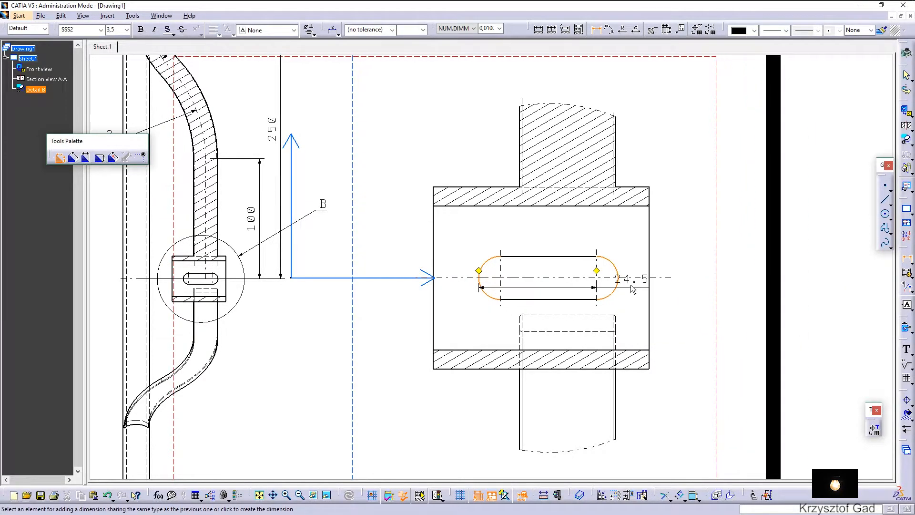
Set the second extension line to Anchor 4 at the right arc's outermost point and place the slot length dimension above the slot.
{"action": "right_click", "coordinate": [619, 242]}
{"action": "mouse_move", "coordinate": [684, 303]}
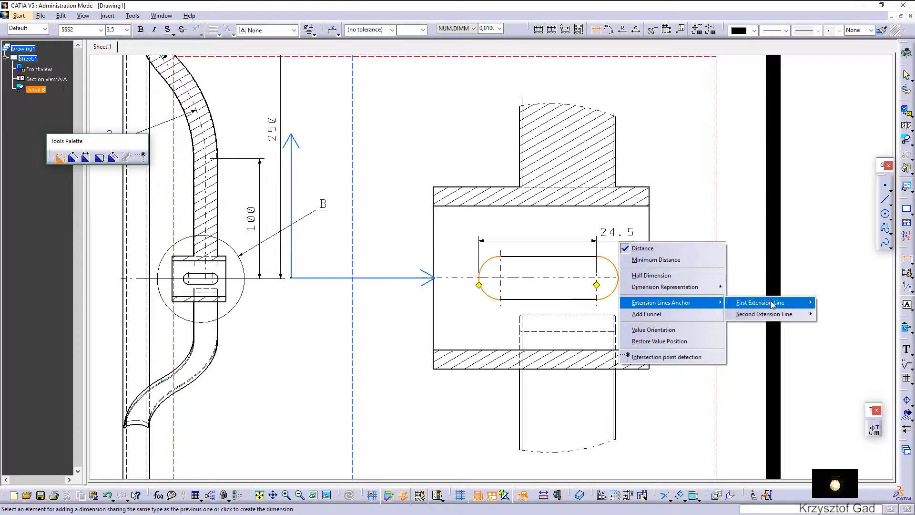
{"action": "mouse_move", "coordinate": [775, 318]}
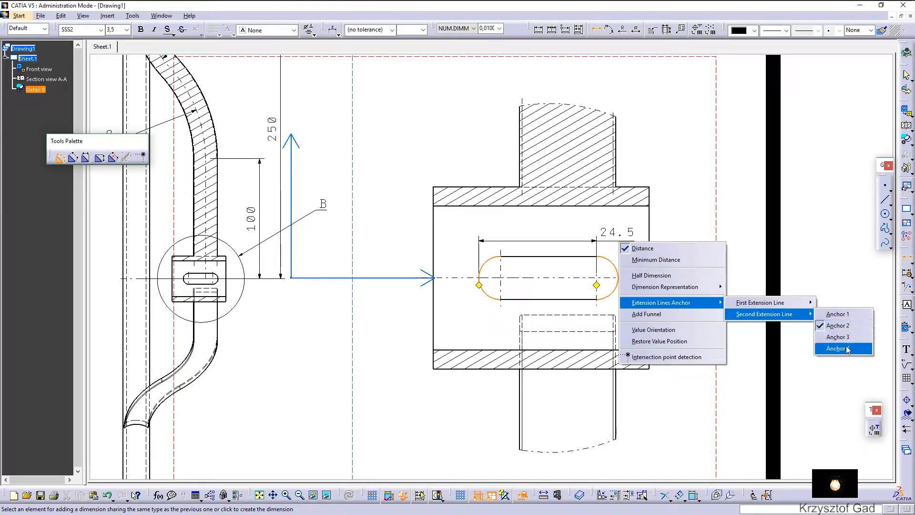
{"action": "left_click", "coordinate": [839, 348]}
{"action": "left_click", "coordinate": [558, 235]}
Dimension from the slot's right end to the hub's right edge using Anchor 4, aligned with the slot length dimension.
{"action": "left_click", "coordinate": [619, 289]}
{"action": "left_click", "coordinate": [654, 301]}
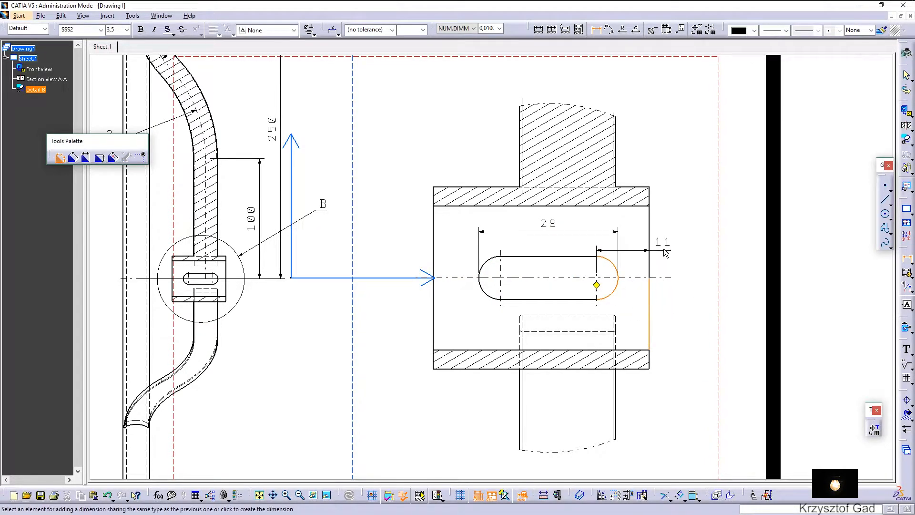
{"action": "right_click", "coordinate": [679, 241]}
{"action": "mouse_move", "coordinate": [717, 301]}
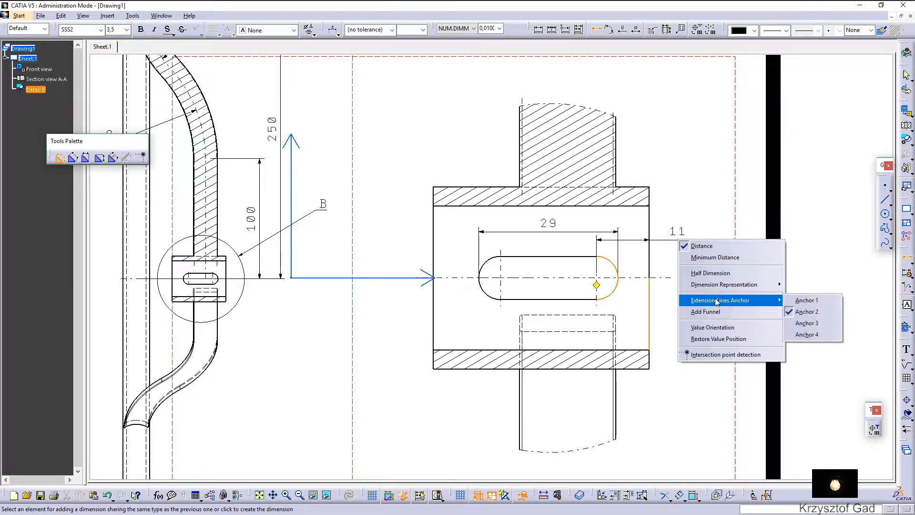
{"action": "left_click", "coordinate": [813, 337]}
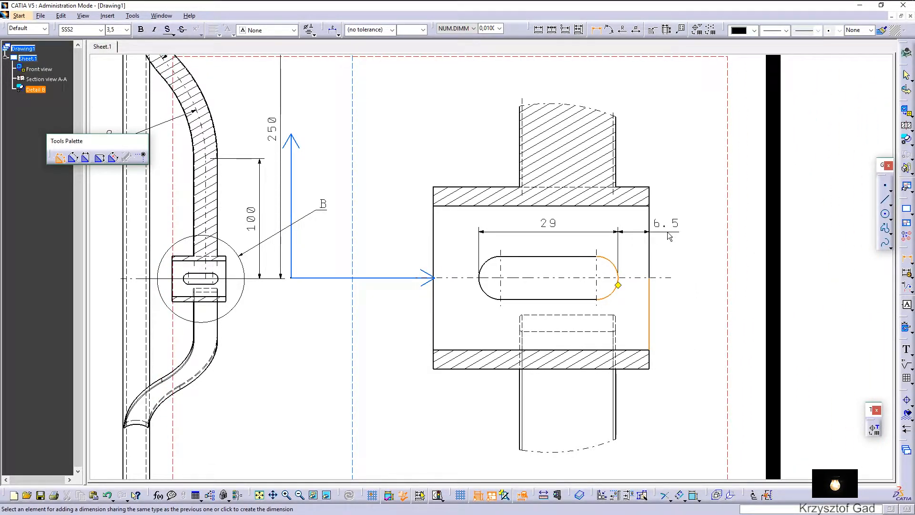
{"action": "left_click", "coordinate": [667, 234]}
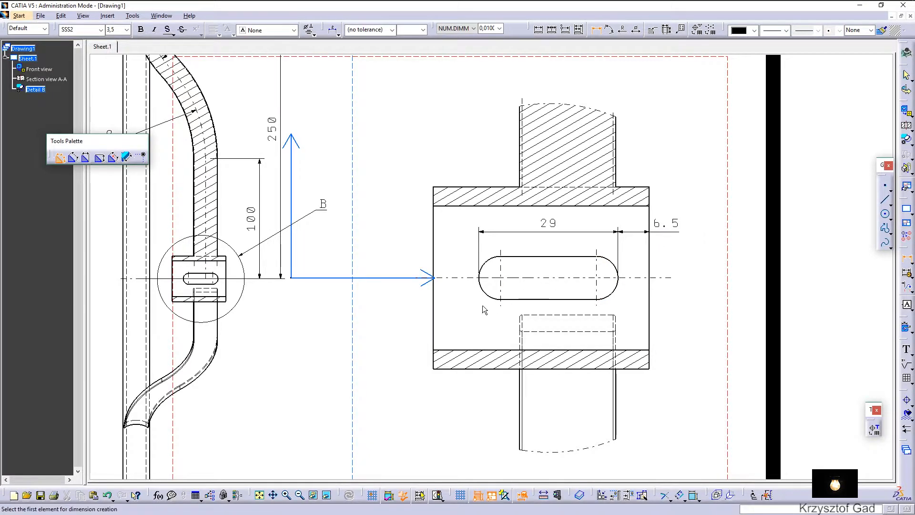
Dimension the hub's upper edge left of the spoke and the hub's overall length, placing the overall dimension above the spoke.
{"action": "left_click", "coordinate": [513, 193]}
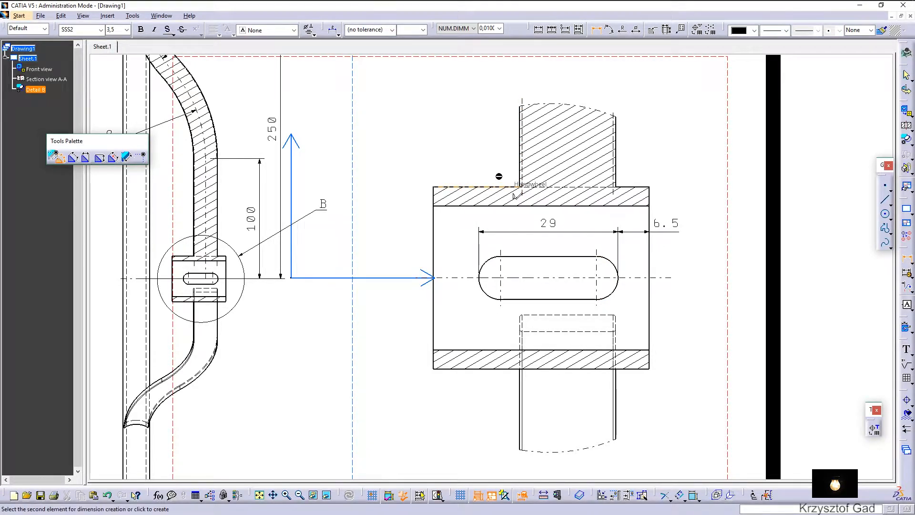
{"action": "left_click", "coordinate": [493, 146]}
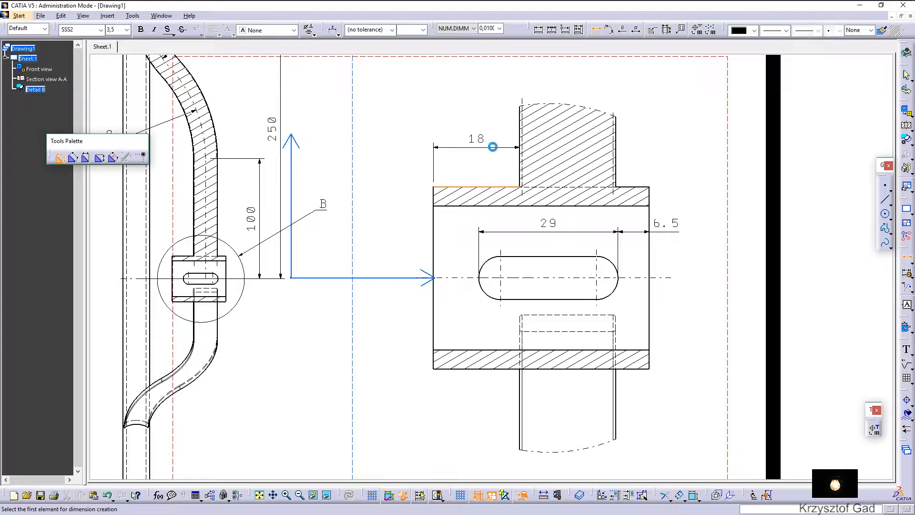
{"action": "left_click", "coordinate": [439, 232]}
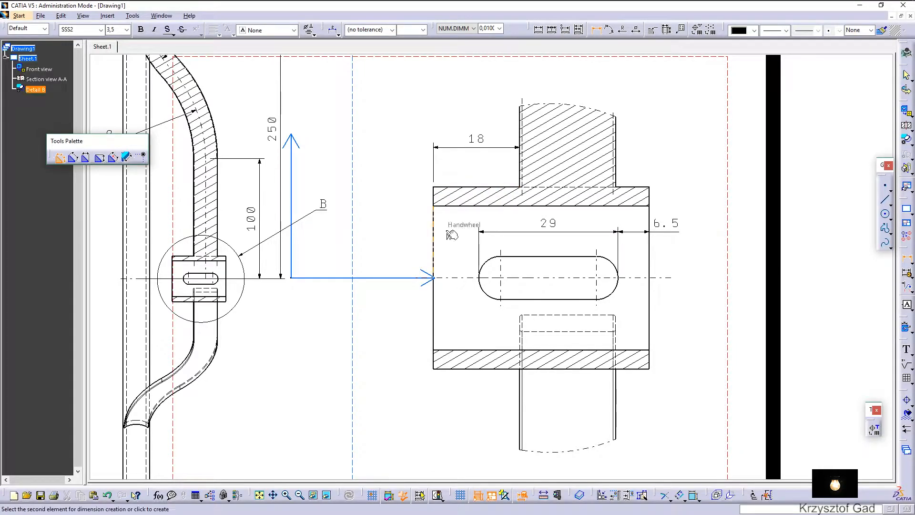
{"action": "left_click", "coordinate": [651, 249]}
{"action": "left_click", "coordinate": [595, 78]}
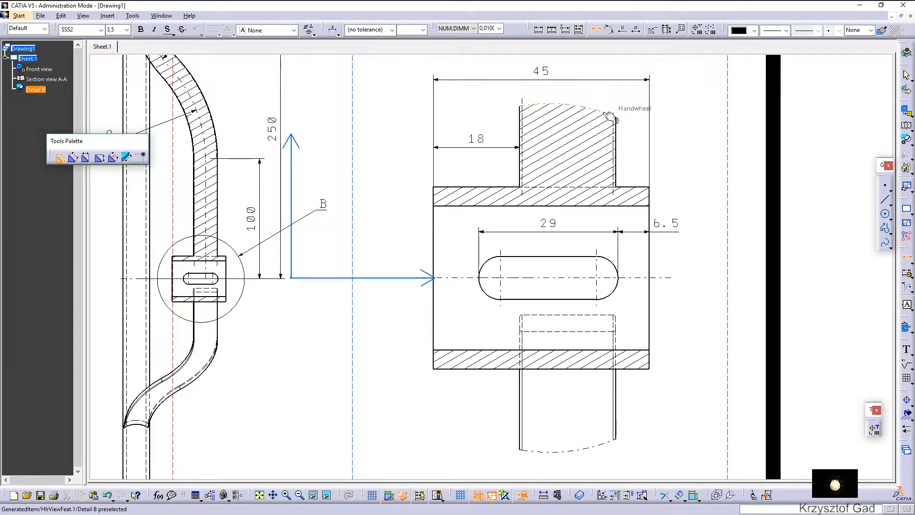
Add a radius dimension to the slot's left end arc, placed below and left of the slot.
{"action": "left_click", "coordinate": [596, 30]}
{"action": "left_click", "coordinate": [623, 30]}
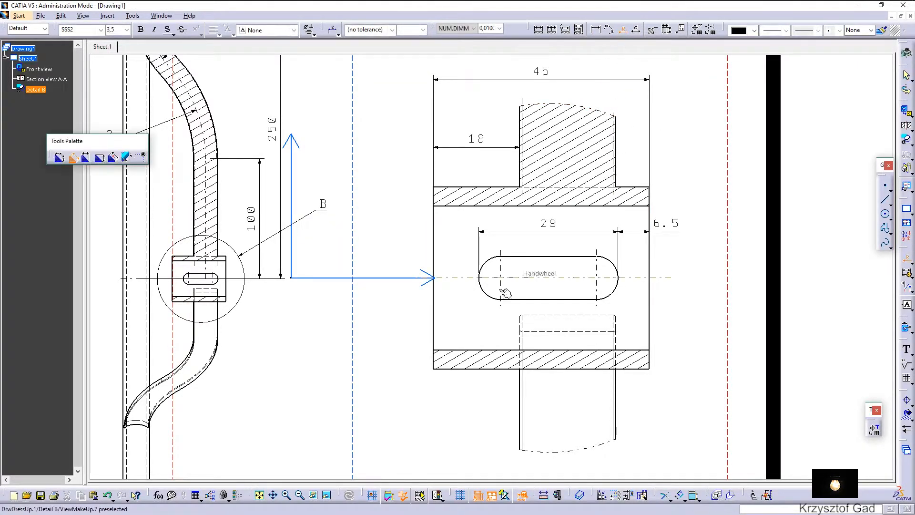
{"action": "left_click", "coordinate": [484, 293]}
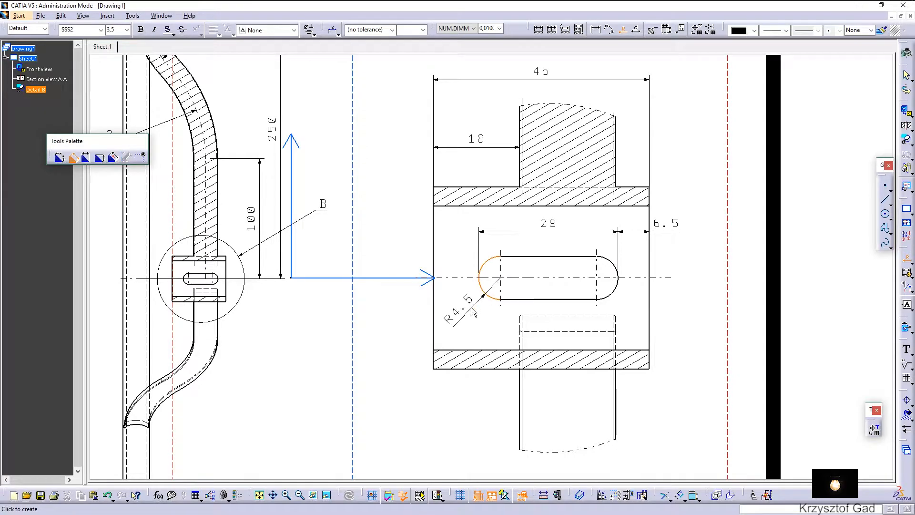
{"action": "left_click", "coordinate": [471, 308]}
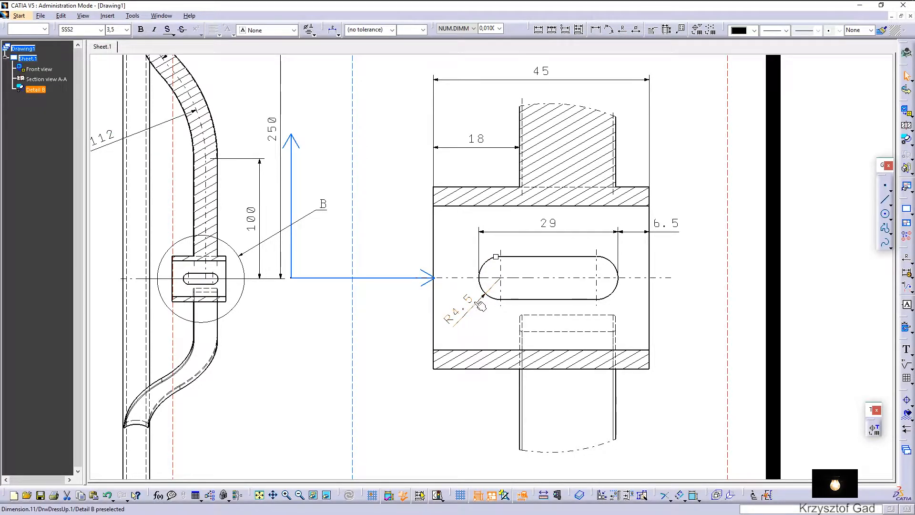
Add diameter dimensions for the hub's bore and outer surface on its right side, with the outer diameter placed farther out.
{"action": "left_click", "coordinate": [635, 32]}
{"action": "left_click", "coordinate": [637, 206]}
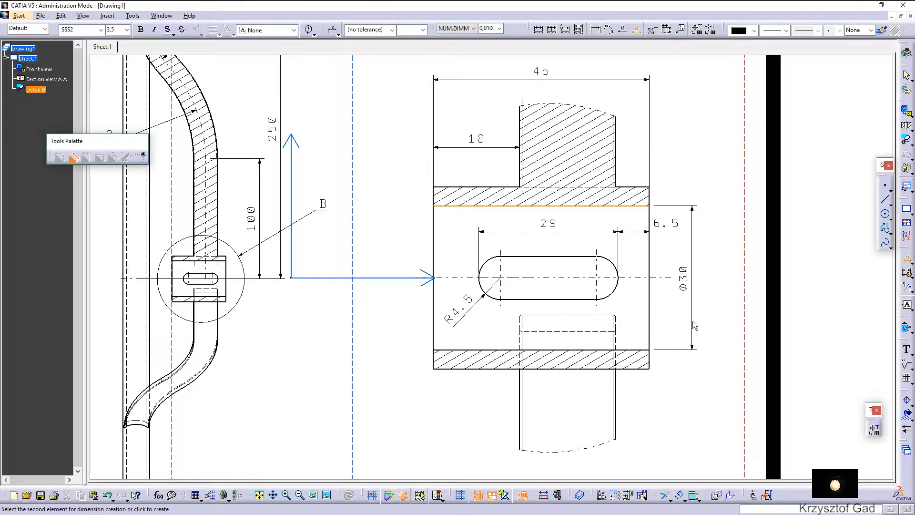
{"action": "left_click", "coordinate": [692, 321]}
{"action": "left_click", "coordinate": [635, 30]}
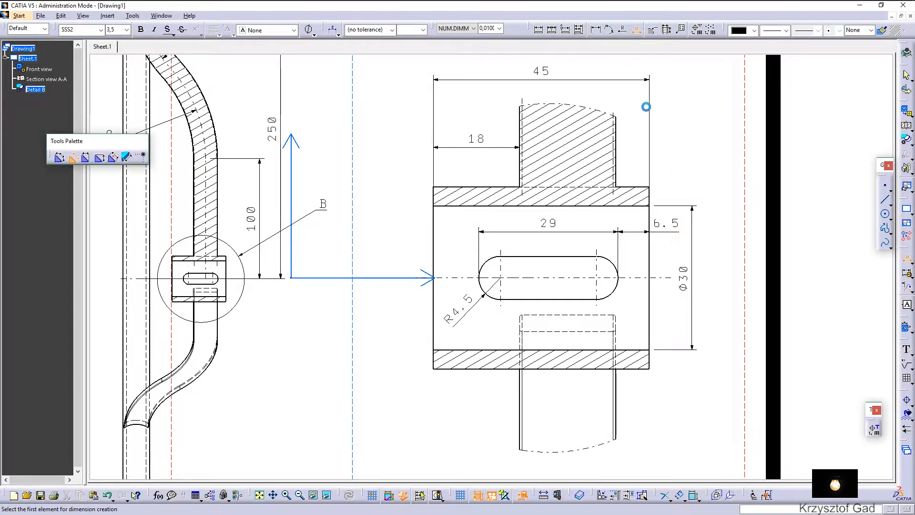
{"action": "left_click", "coordinate": [640, 370]}
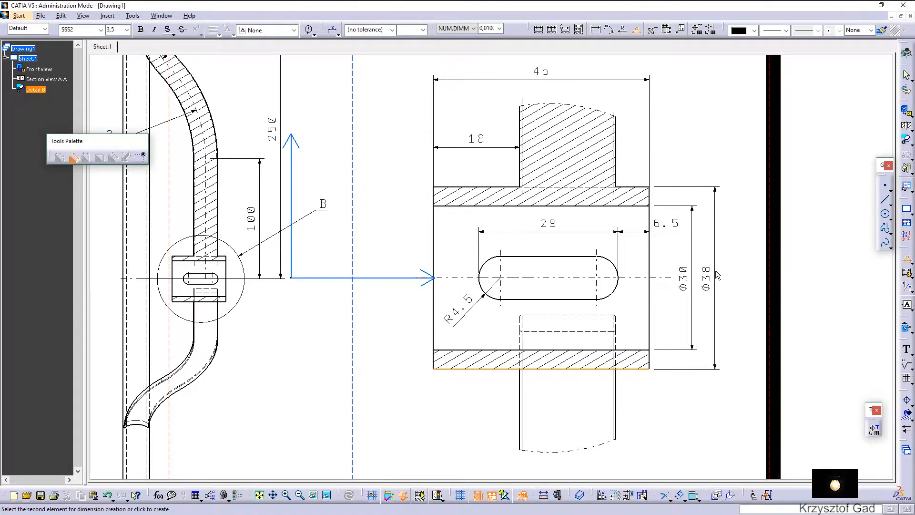
{"action": "left_click", "coordinate": [715, 270]}
{"action": "scroll", "coordinate": [716, 274], "scroll_direction": "down", "scroll_amount": 4}
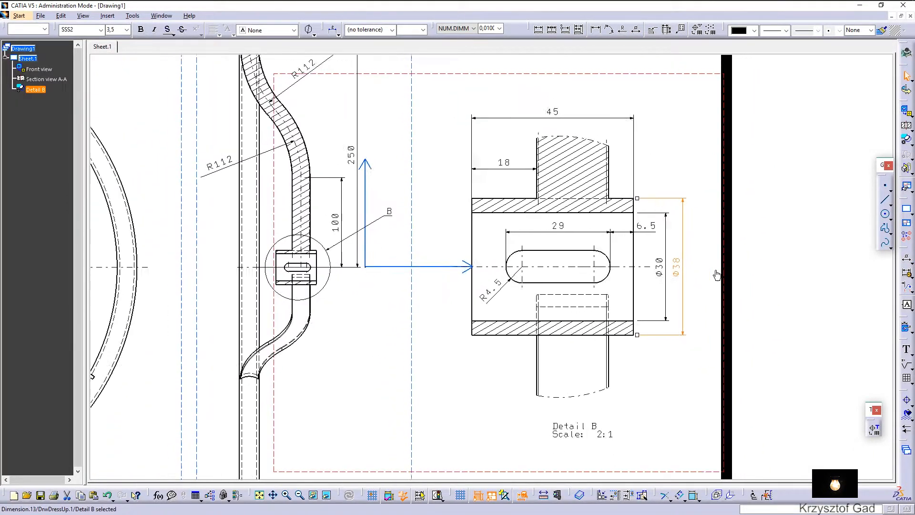
Move the detail B callout letter to the lower right of its circle in section view A-A.
{"action": "middle_click_drag", "start_coordinate": [716, 274], "coordinate": [801, 261]}
{"action": "mouse_move", "coordinate": [540, 206]}
{"action": "left_mouse_down"}
{"action": "mouse_move", "coordinate": [531, 208]}
{"action": "mouse_move", "coordinate": [514, 277]}
{"action": "left_mouse_up"}
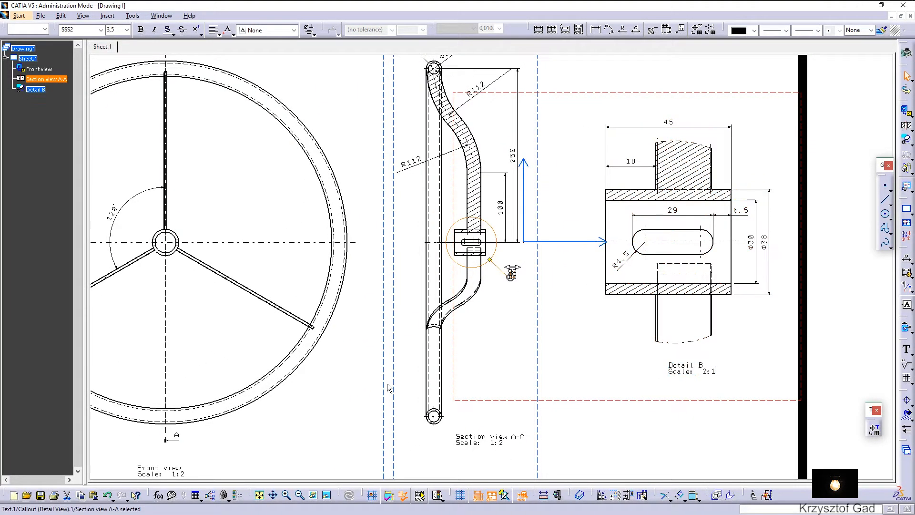
{"action": "left_click", "coordinate": [386, 383]}
Make the front view the active view.
{"action": "scroll", "coordinate": [386, 383], "scroll_direction": "down", "scroll_amount": 3}
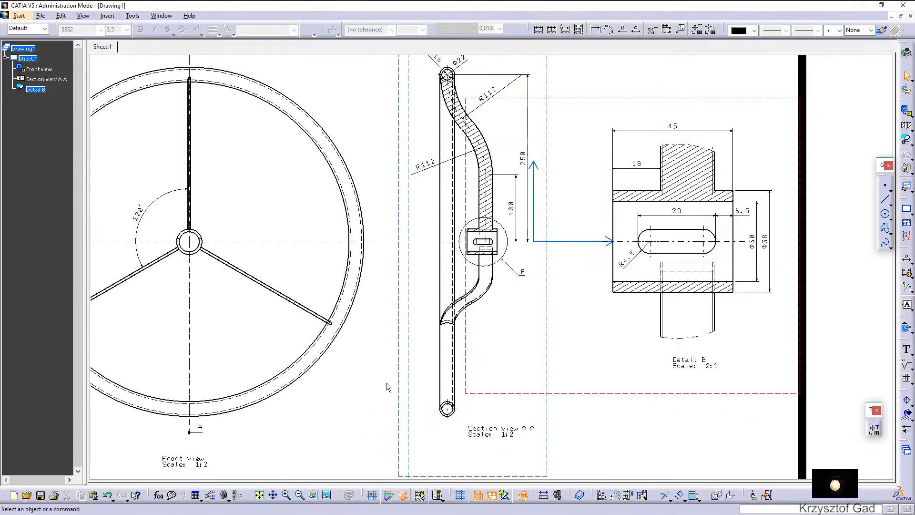
{"action": "scroll", "coordinate": [387, 384], "scroll_direction": "down", "scroll_amount": 2}
{"action": "scroll", "coordinate": [389, 385], "scroll_direction": "up", "scroll_amount": 1}
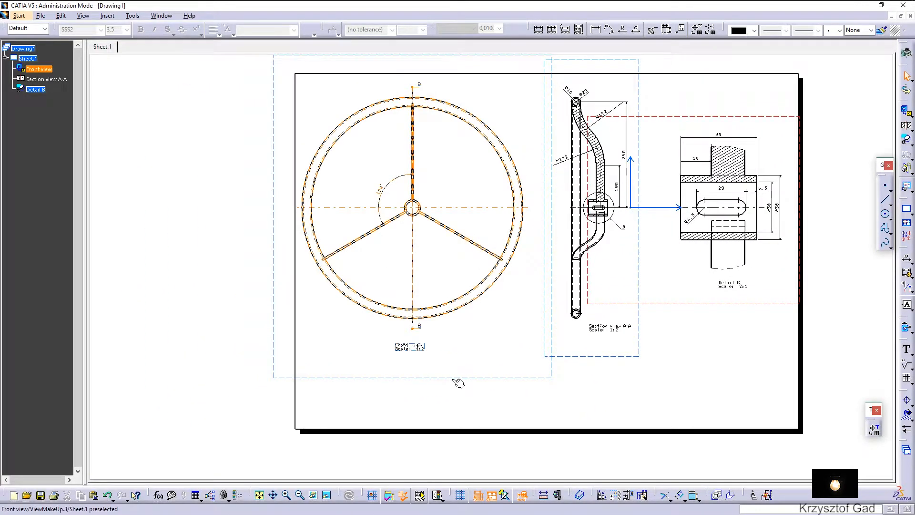
{"action": "right_click", "coordinate": [456, 381]}
{"action": "left_click", "coordinate": [495, 333]}
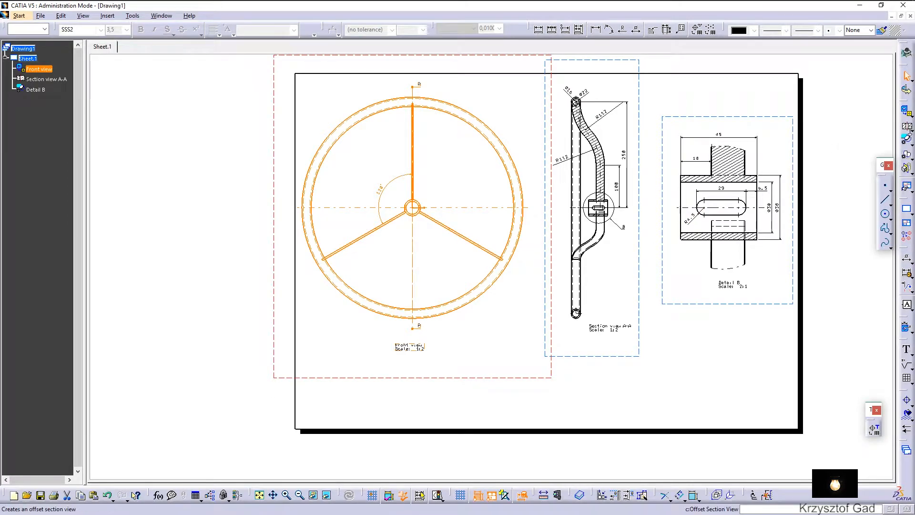
Create an offset section cut perpendicular across the front view's lower-right spoke near the hub, placing the new view over section view A-A's lower part.
{"action": "left_click", "coordinate": [909, 130]}
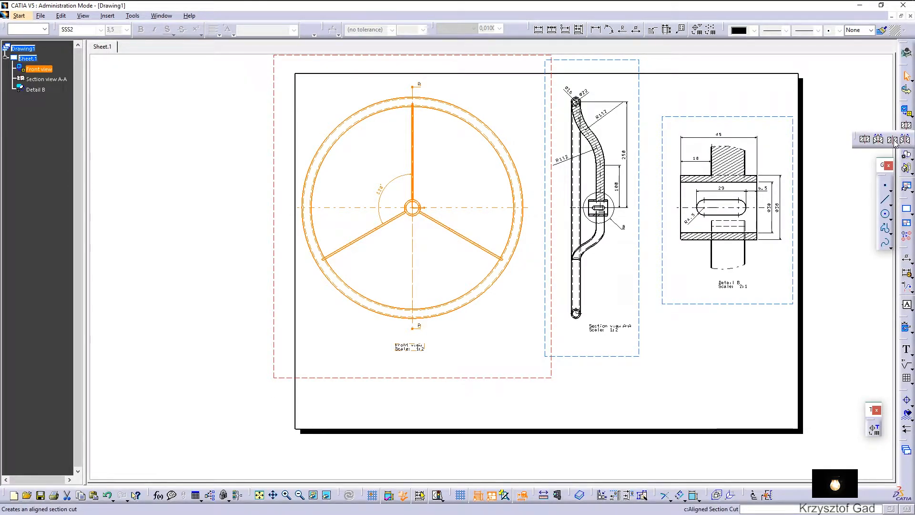
{"action": "left_click", "coordinate": [891, 140]}
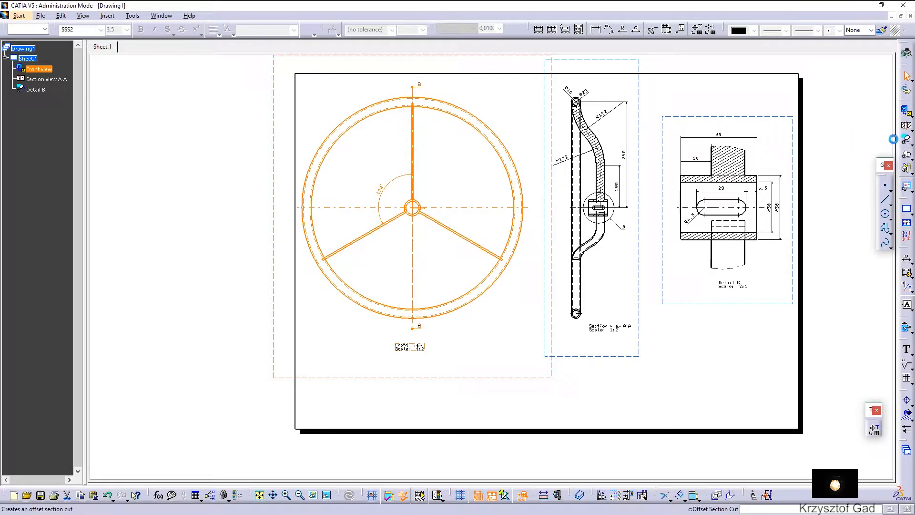
{"action": "scroll", "coordinate": [482, 221], "scroll_direction": "up", "scroll_amount": 5}
{"action": "scroll", "coordinate": [389, 242], "scroll_direction": "up", "scroll_amount": 2}
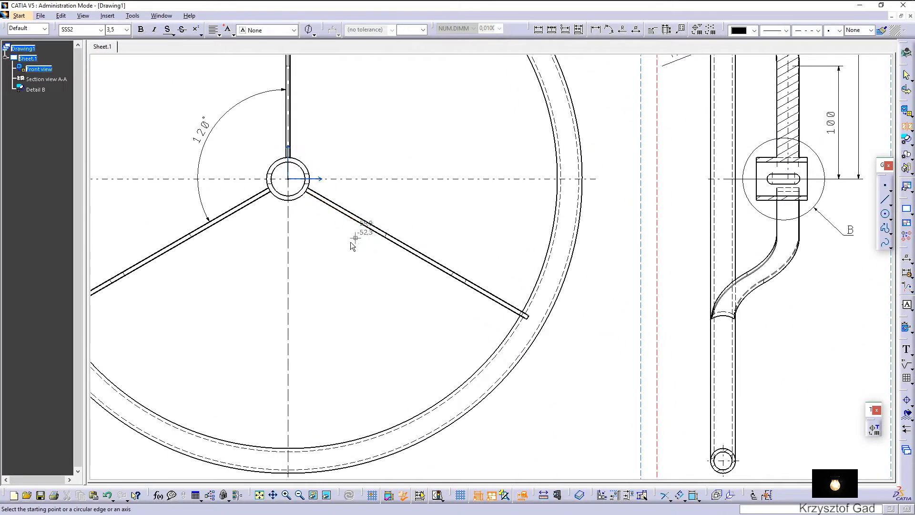
{"action": "left_click", "coordinate": [345, 242]}
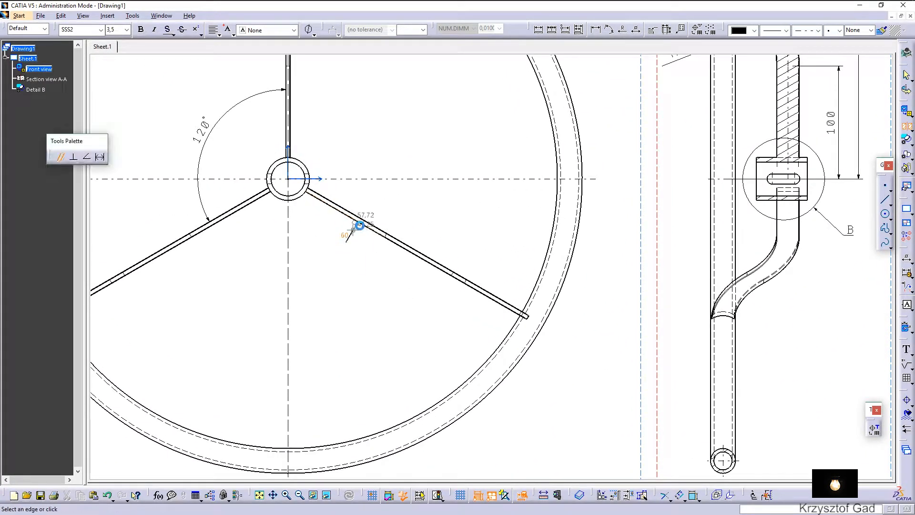
{"action": "left_click", "coordinate": [373, 202]}
{"action": "scroll", "coordinate": [506, 306], "scroll_direction": "down", "scroll_amount": 3}
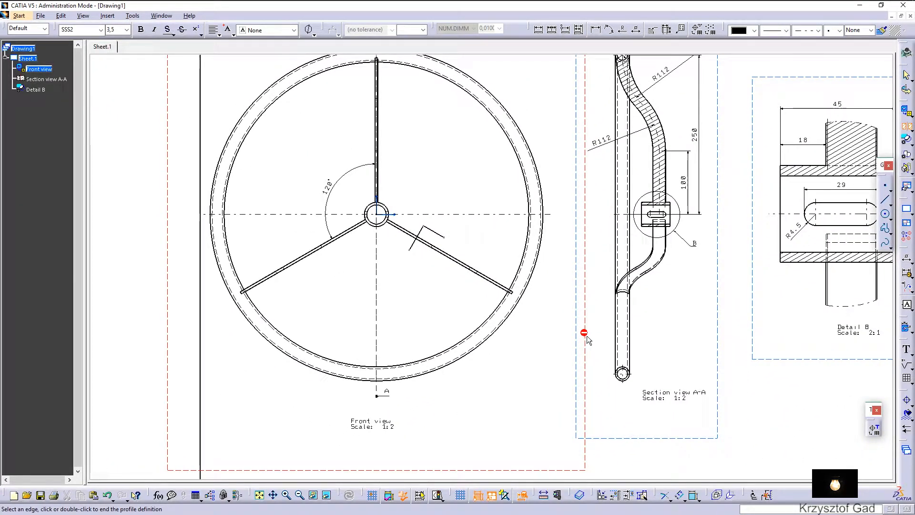
{"action": "double_click", "coordinate": [610, 451]}
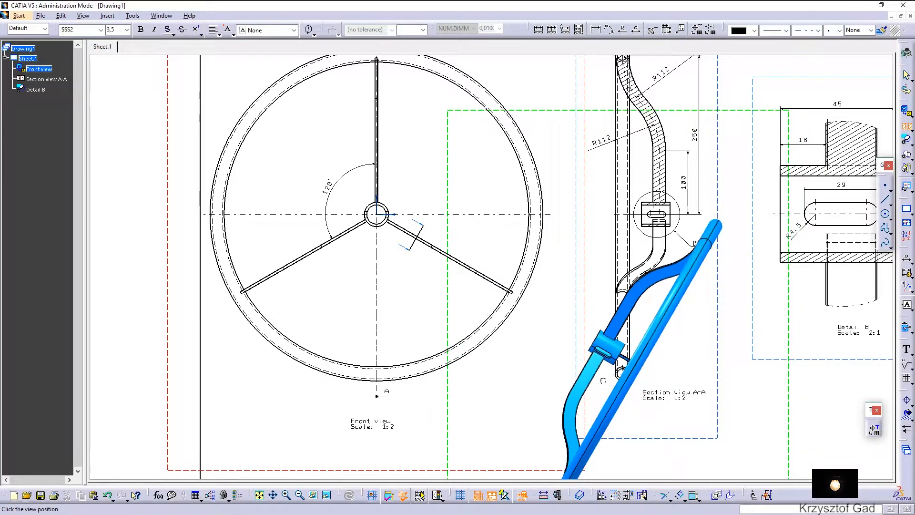
{"action": "left_click", "coordinate": [608, 384]}
Position section cut C-C independently of its reference view and move it to the empty area below section view A-A.
{"action": "scroll", "coordinate": [592, 345], "scroll_direction": "down", "scroll_amount": 2}
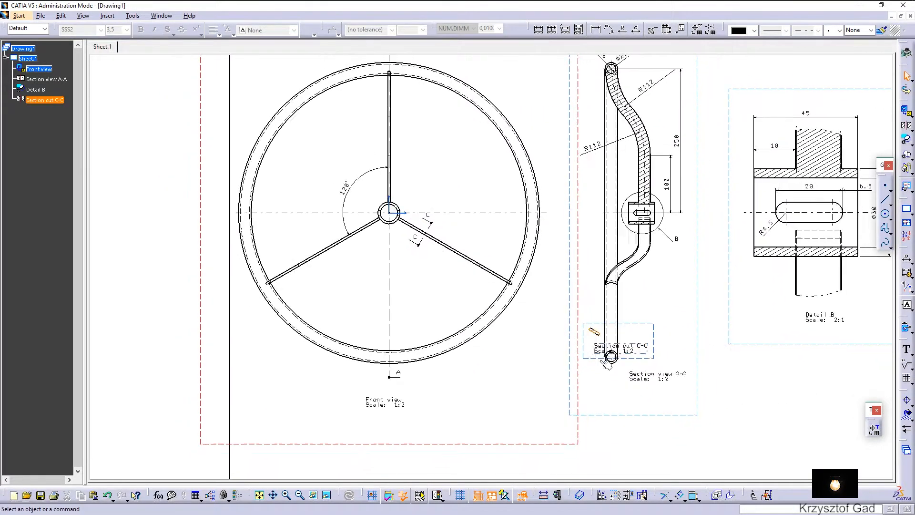
{"action": "right_click", "coordinate": [591, 336]}
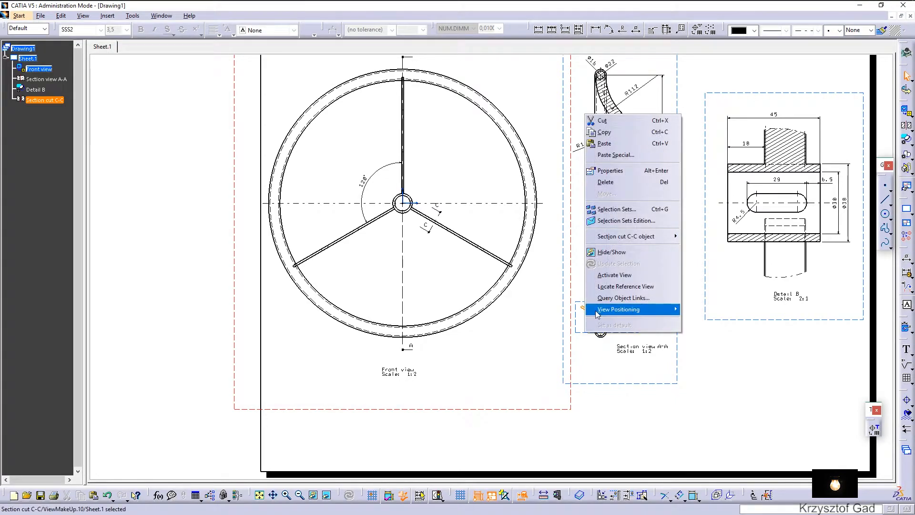
{"action": "mouse_move", "coordinate": [662, 309]}
{"action": "left_click", "coordinate": [705, 321]}
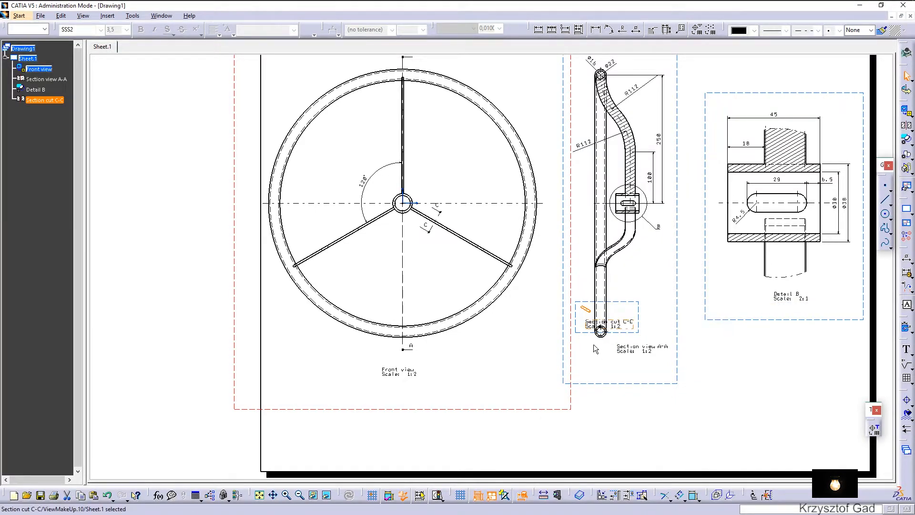
{"action": "left_click_drag", "start_coordinate": [580, 337], "coordinate": [548, 443]}
Set section cut C-C's angle to 120deg and scale to 5:1, and move the view up onto the sheet between the front and section views.
{"action": "right_click", "coordinate": [549, 442]}
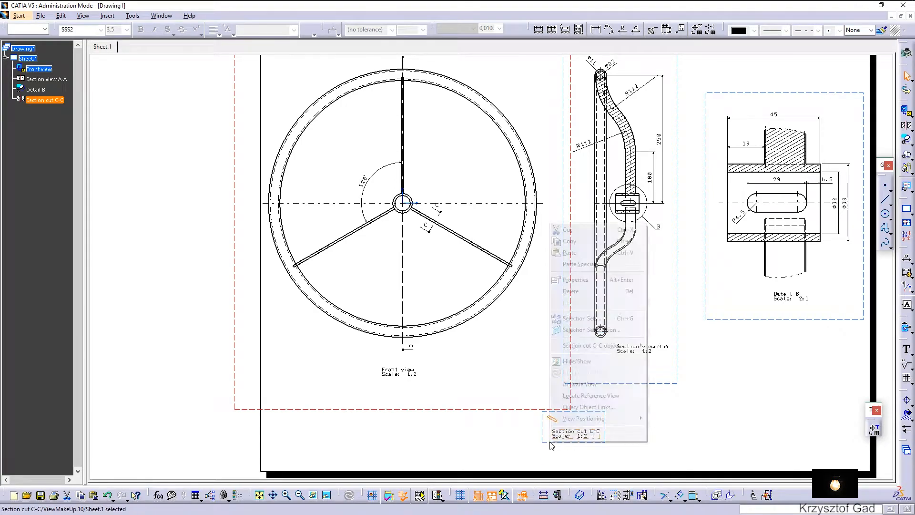
{"action": "left_click", "coordinate": [575, 280]}
{"action": "left_click_drag", "start_coordinate": [160, 235], "coordinate": [109, 236]}
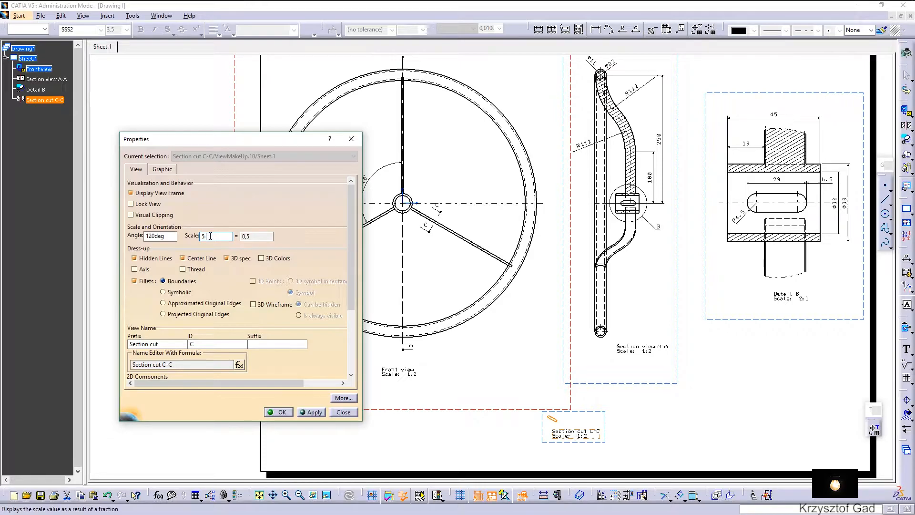
{"action": "left_click", "coordinate": [279, 411]}
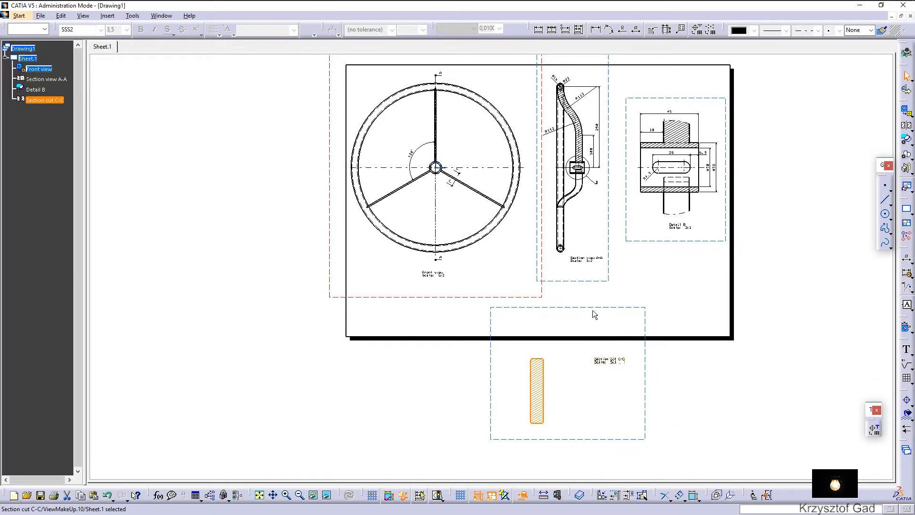
{"action": "mouse_move", "coordinate": [591, 306]}
{"action": "left_mouse_down"}
{"action": "mouse_move", "coordinate": [595, 243]}
{"action": "mouse_move", "coordinate": [573, 199]}
{"action": "left_mouse_up"}
Dimension the height of the spoke profile in section cut C-C, placing the dimension to its right.
{"action": "mouse_move", "coordinate": [574, 199]}
{"action": "middle_mouse_down"}
{"action": "mouse_move", "coordinate": [594, 237]}
{"action": "mouse_move", "coordinate": [617, 128]}
{"action": "mouse_move", "coordinate": [604, 93]}
{"action": "middle_mouse_up"}
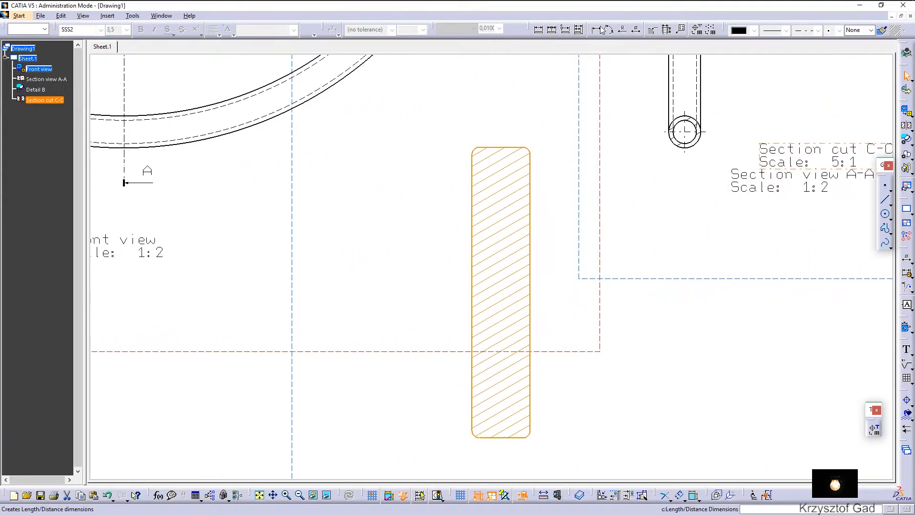
{"action": "left_click", "coordinate": [595, 30]}
{"action": "left_click", "coordinate": [510, 148]}
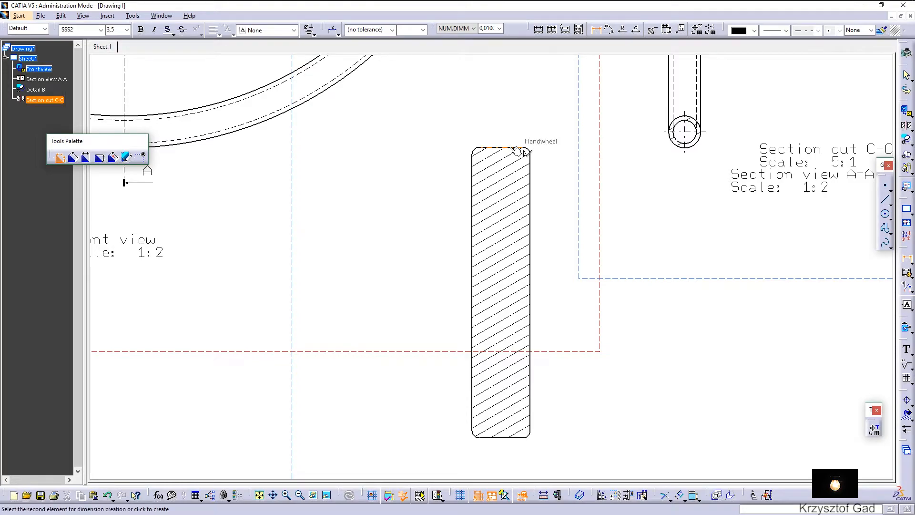
{"action": "left_click", "coordinate": [512, 436]}
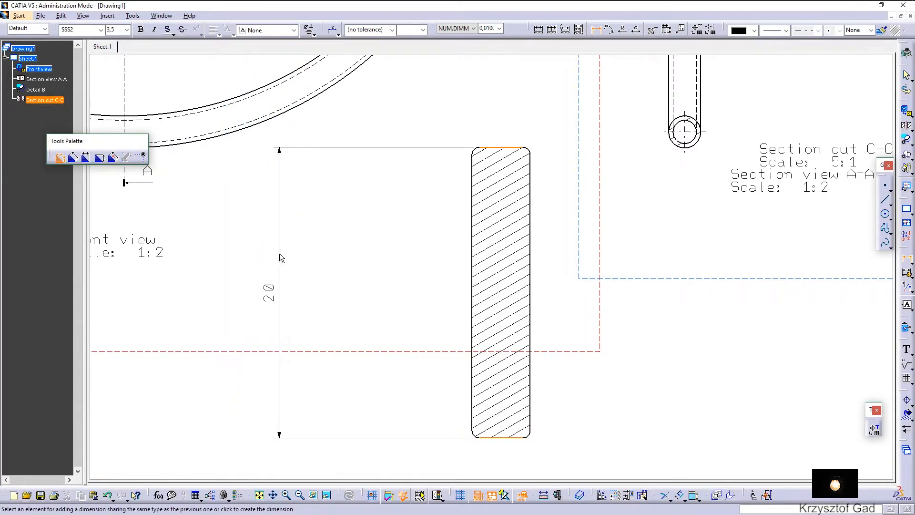
{"action": "left_click", "coordinate": [578, 276]}
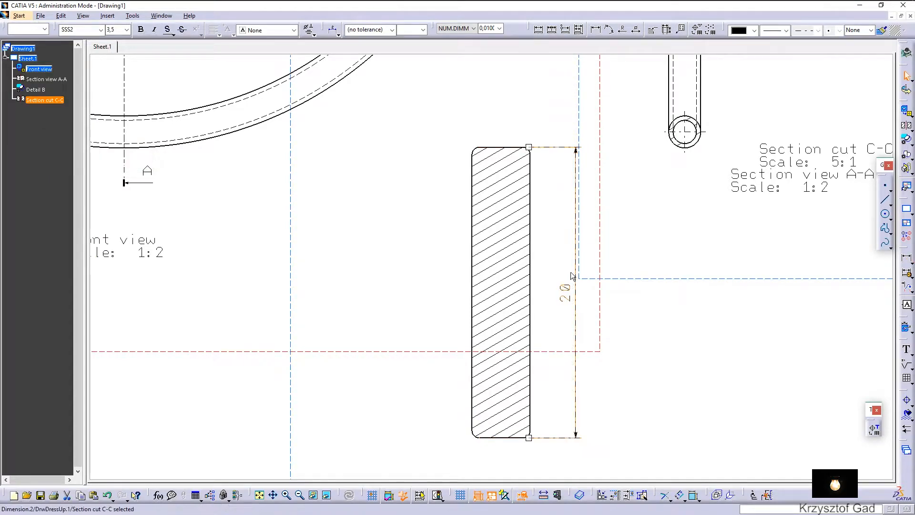
Dimension the width of the spoke profile in section cut C-C, placing the dimension above it.
{"action": "left_click", "coordinate": [595, 29]}
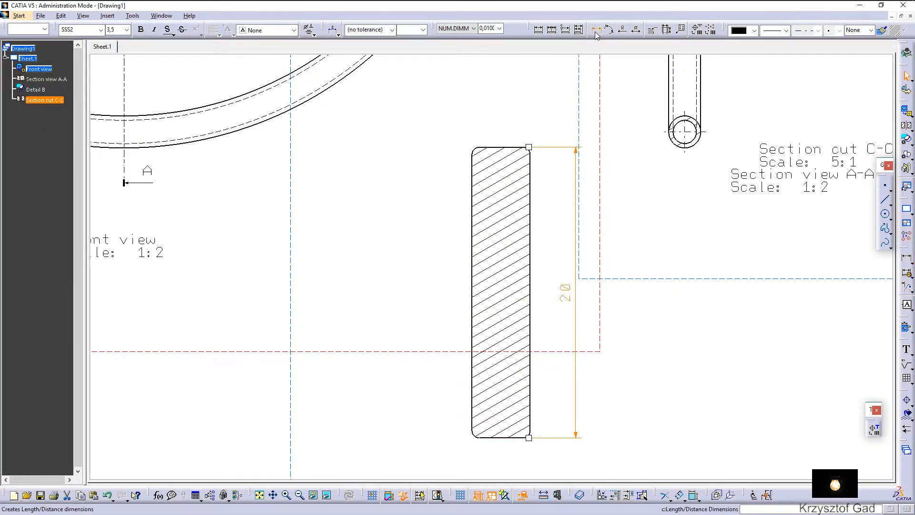
{"action": "left_click", "coordinate": [531, 229]}
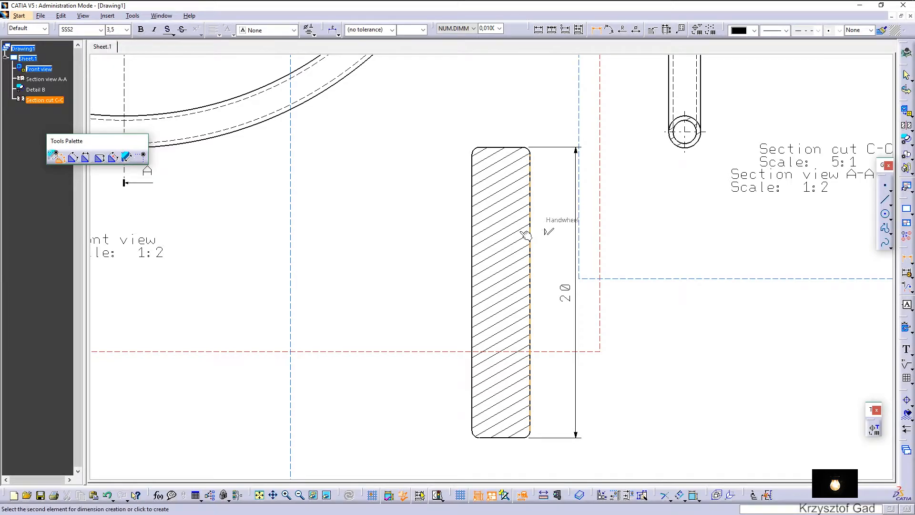
{"action": "left_click", "coordinate": [478, 251]}
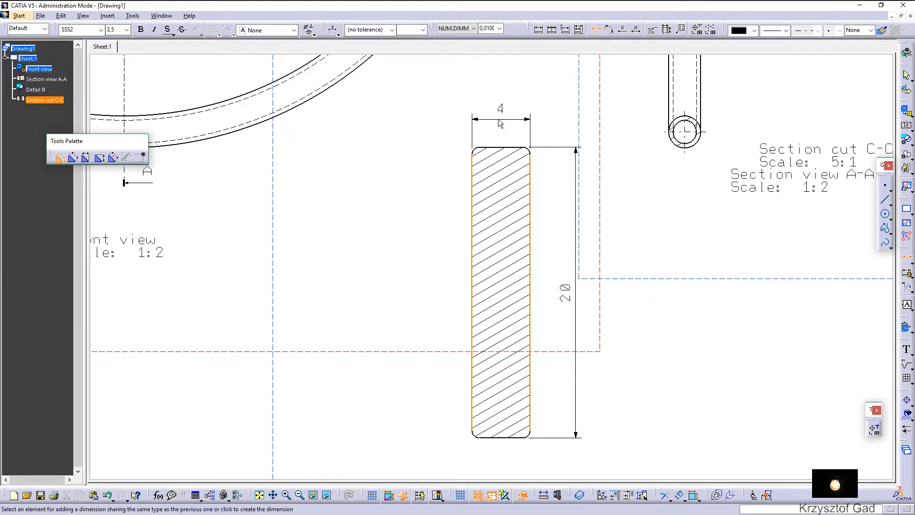
{"action": "left_click", "coordinate": [503, 113]}
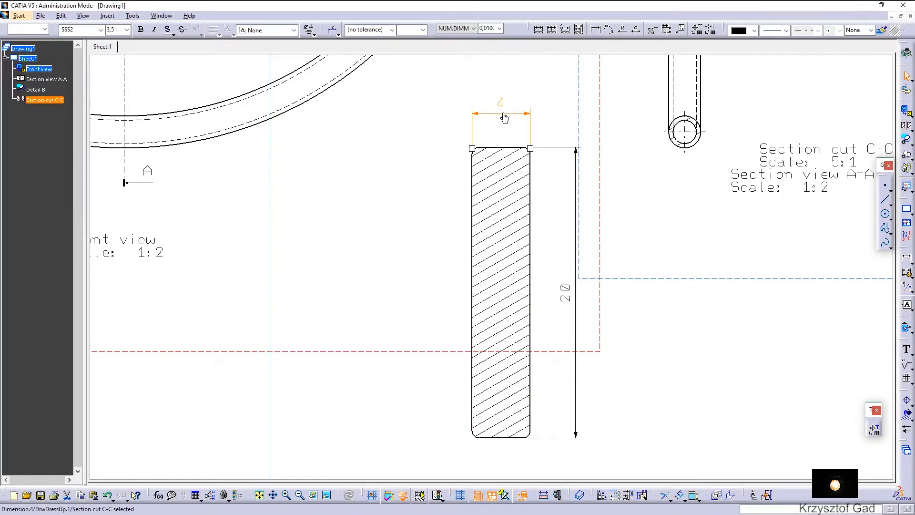
Add vertical and horizontal axis lines midway between the opposite edges of the spoke profile in section cut C-C.
{"action": "left_click", "coordinate": [911, 404]}
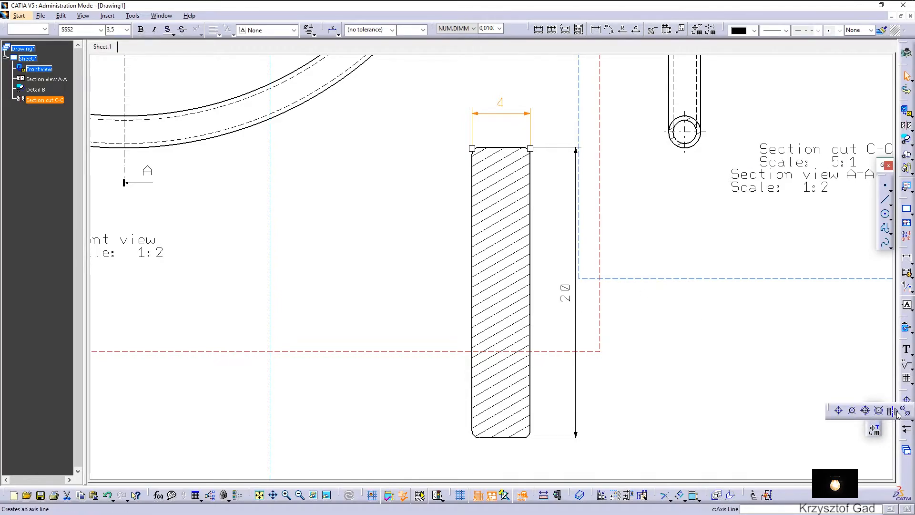
{"action": "left_click", "coordinate": [896, 412]}
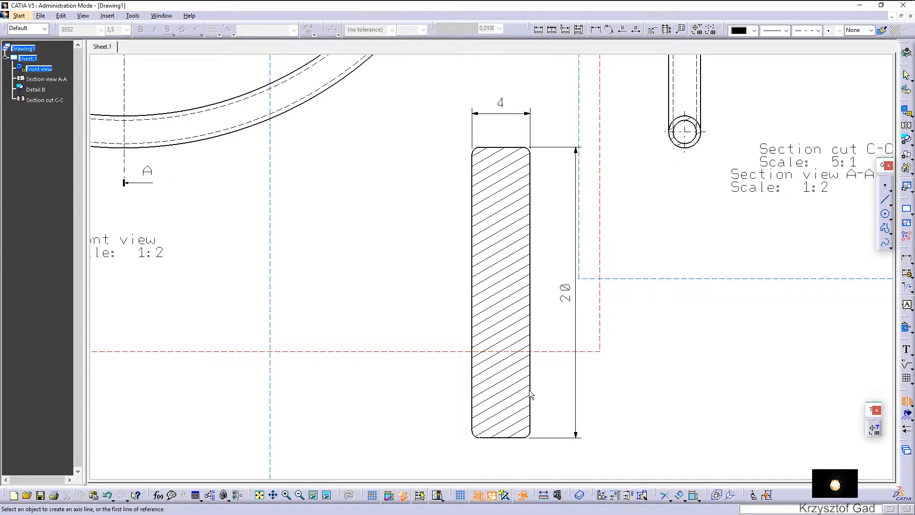
{"action": "left_click", "coordinate": [529, 391]}
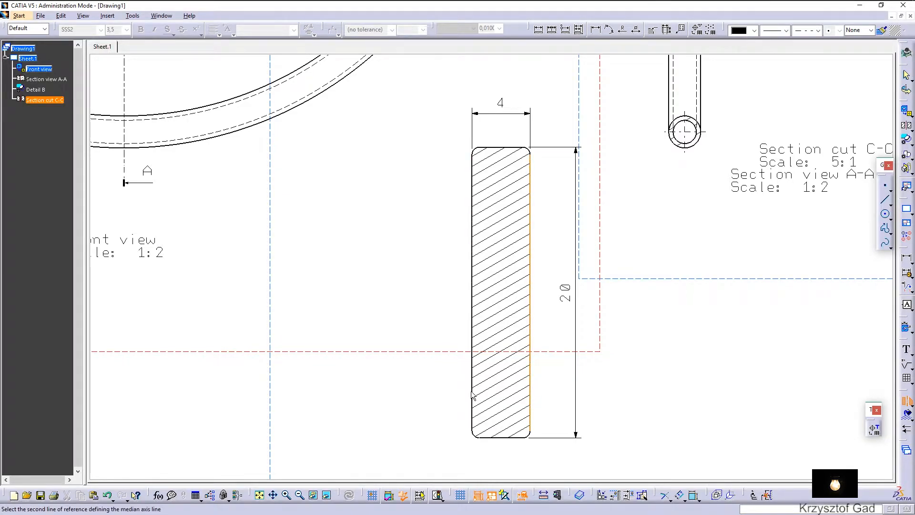
{"action": "left_click", "coordinate": [472, 389]}
{"action": "left_click", "coordinate": [499, 148]}
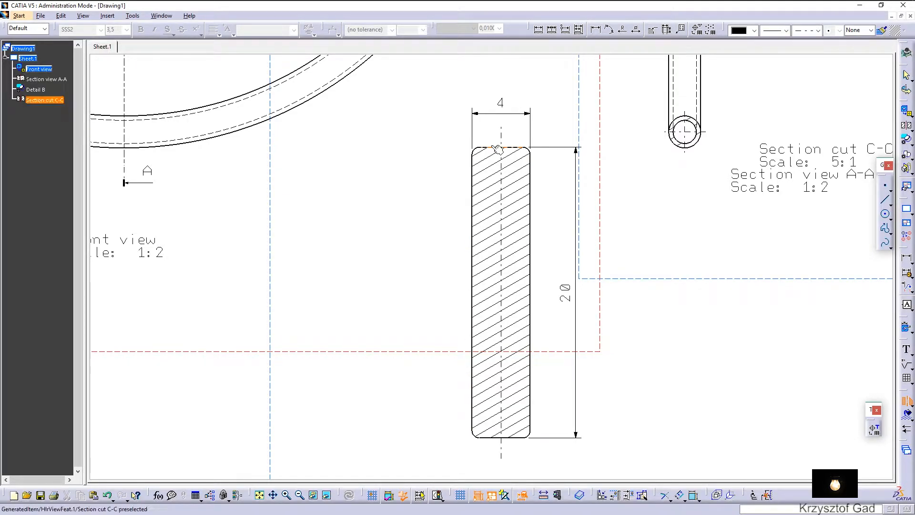
{"action": "left_click", "coordinate": [489, 437]}
{"action": "left_click", "coordinate": [526, 293]}
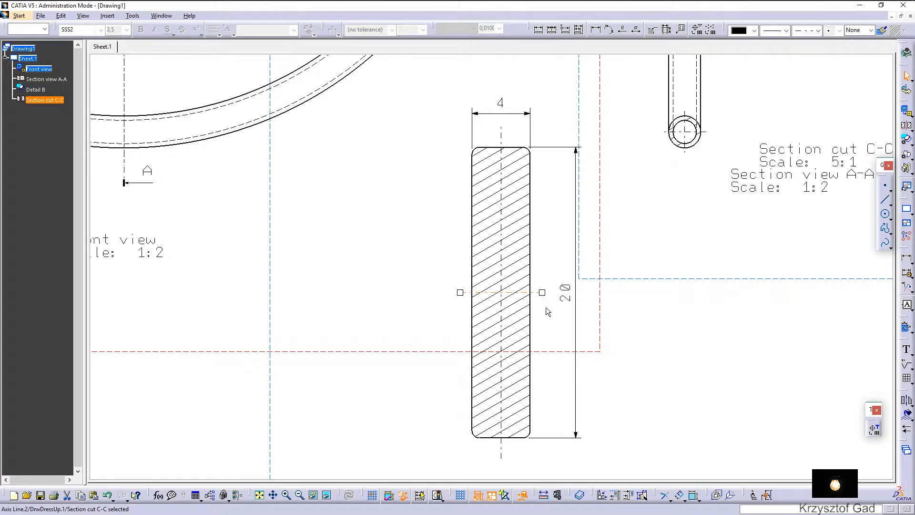
{"action": "key", "text": "Escape"}
Move the section cut C-C title and scale text so it is centred directly below the spoke profile.
{"action": "scroll", "coordinate": [546, 307], "scroll_direction": "down", "scroll_amount": 3}
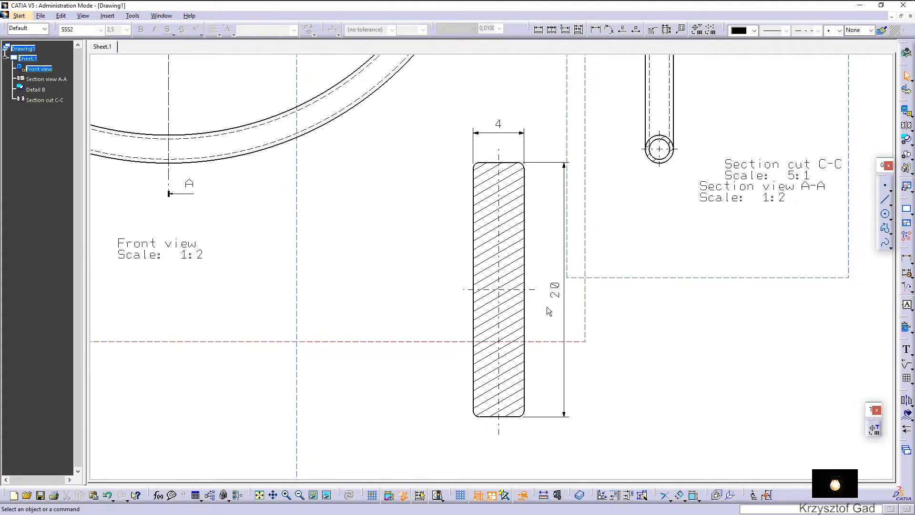
{"action": "left_click_drag", "start_coordinate": [701, 185], "coordinate": [635, 314]}
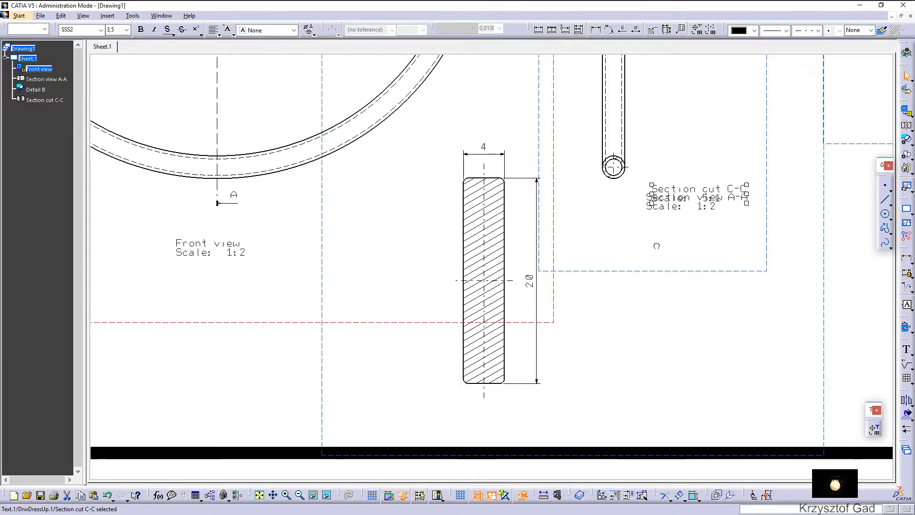
{"action": "left_click_drag", "start_coordinate": [652, 294], "coordinate": [621, 377], "text": "shift"}
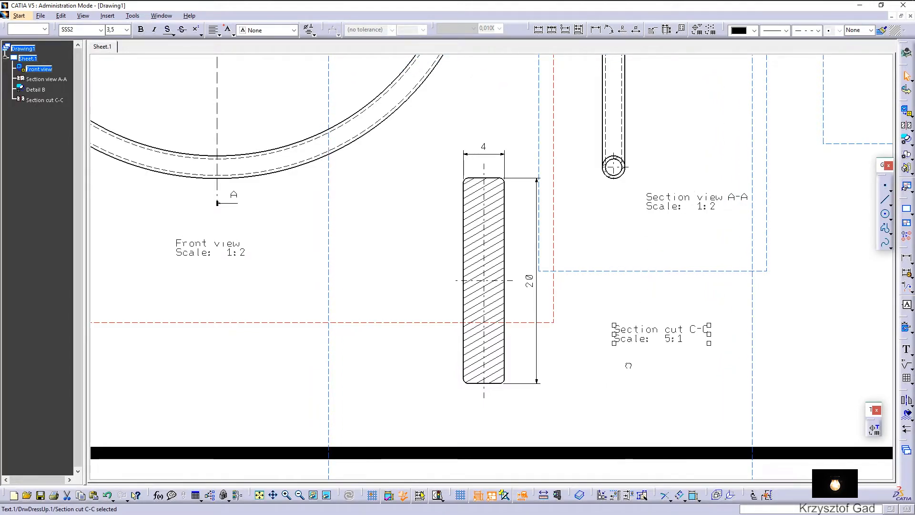
{"action": "left_click_drag", "start_coordinate": [631, 366], "coordinate": [485, 426], "text": "shift"}
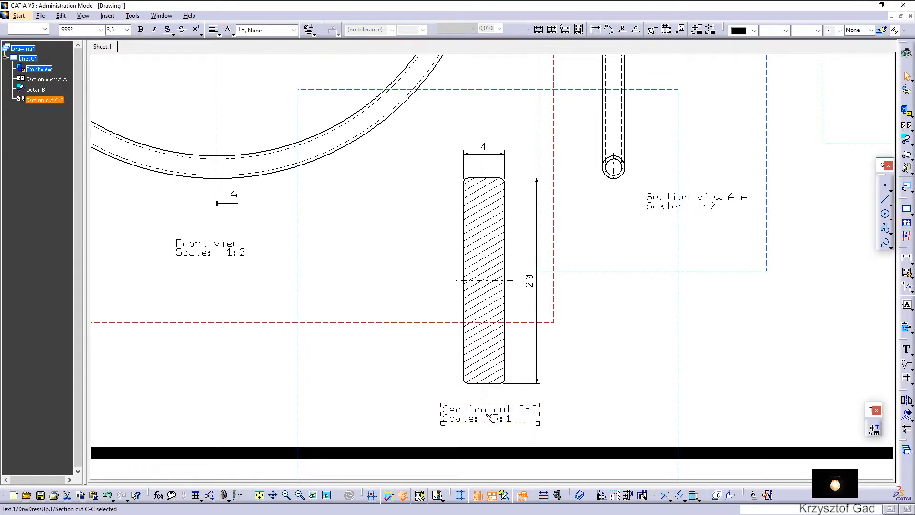
{"action": "left_click", "coordinate": [599, 408]}
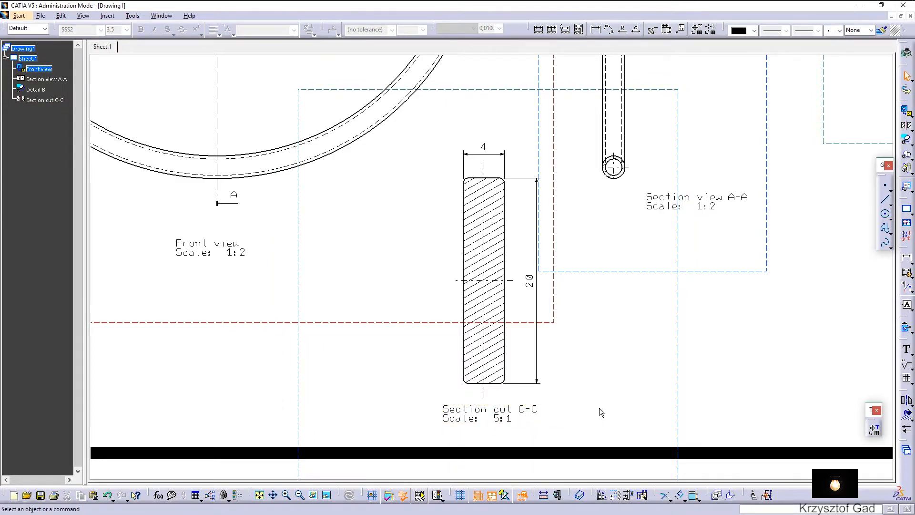
{"action": "scroll", "coordinate": [599, 407], "scroll_direction": "down", "scroll_amount": 1}
{"action": "scroll", "coordinate": [599, 407], "scroll_direction": "down", "scroll_amount": 5}
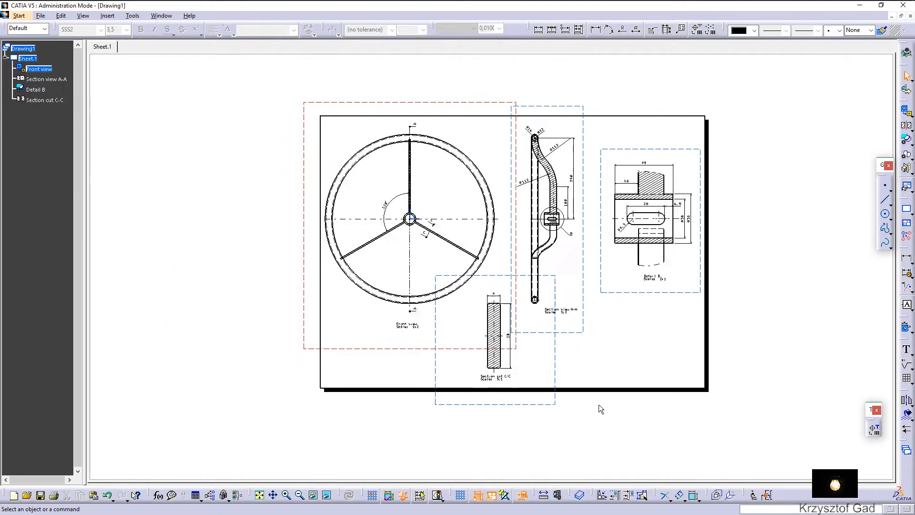
Hide the view frames and switch the drawing from the working views to the sheet background.
{"action": "scroll", "coordinate": [598, 405], "scroll_direction": "up", "scroll_amount": 2}
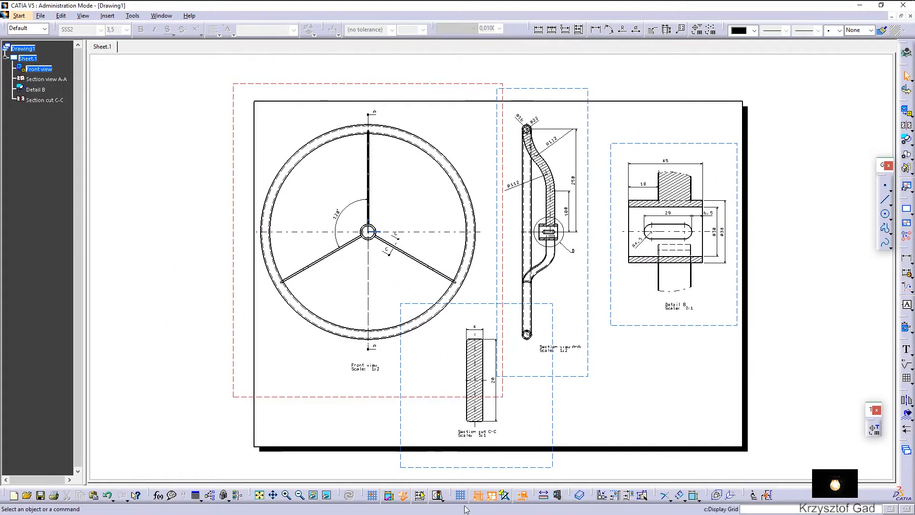
{"action": "scroll", "coordinate": [438, 399], "scroll_direction": "up", "scroll_amount": 1}
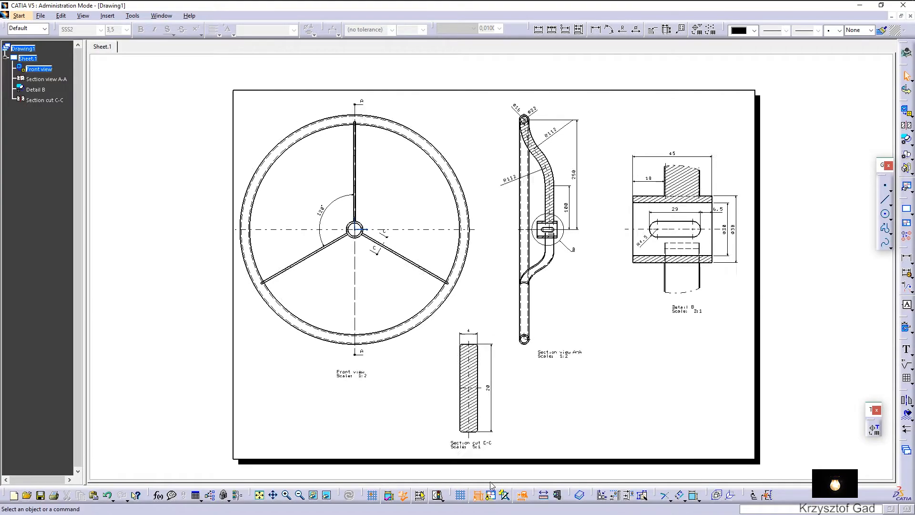
{"action": "left_click", "coordinate": [61, 16]}
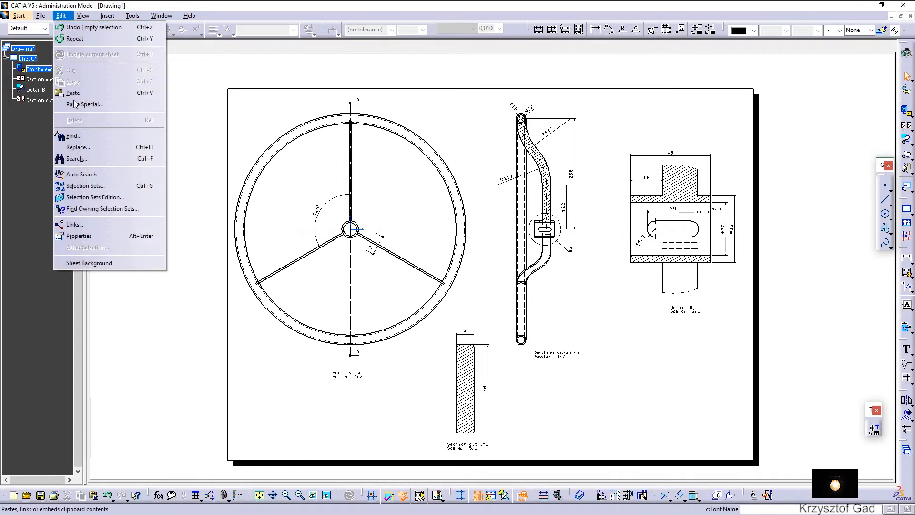
{"action": "left_click", "coordinate": [71, 266]}
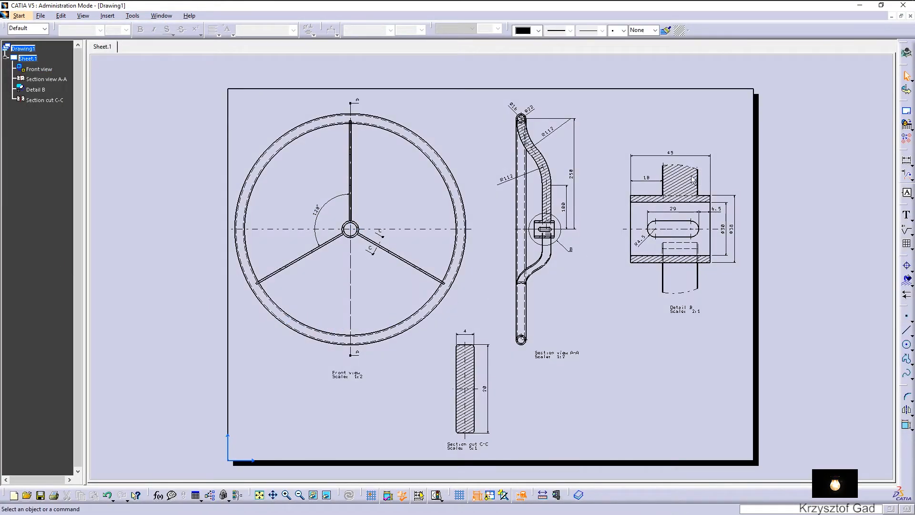
Create a frame and title block on the sheet background in the Drawing Titleblock Sample 2 style.
{"action": "left_click", "coordinate": [907, 111]}
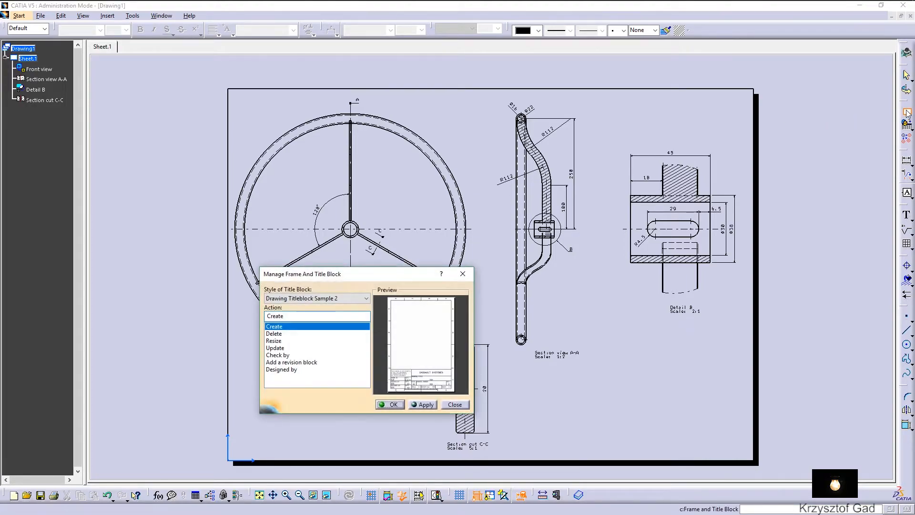
{"action": "left_click", "coordinate": [398, 403]}
{"action": "scroll", "coordinate": [733, 312], "scroll_direction": "up", "scroll_amount": 5}
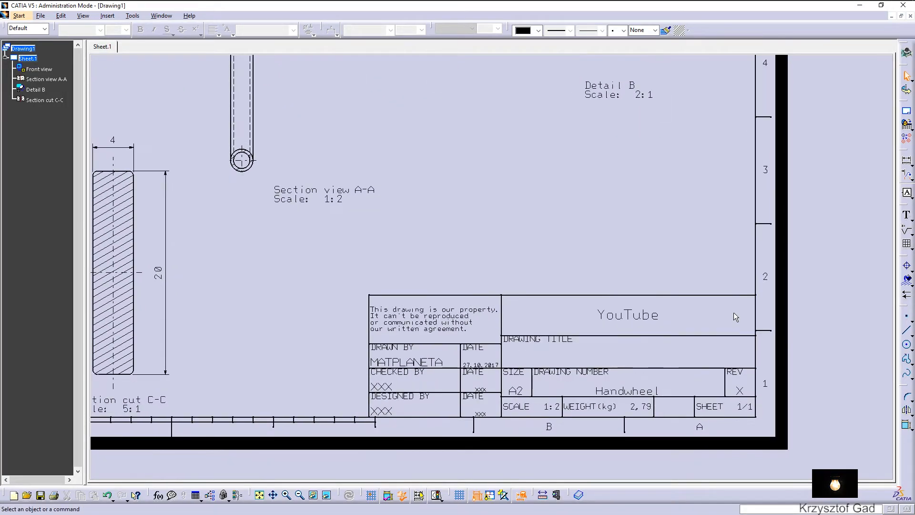
{"action": "scroll", "coordinate": [727, 312], "scroll_direction": "down", "scroll_amount": 5}
{"action": "scroll", "coordinate": [724, 310], "scroll_direction": "down", "scroll_amount": 3}
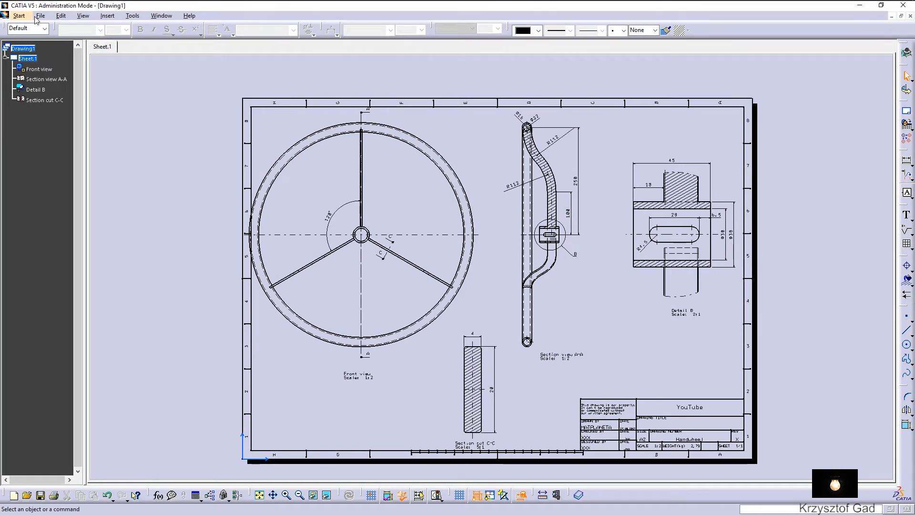
Return from the sheet background to the working views.
{"action": "left_click", "coordinate": [60, 16]}
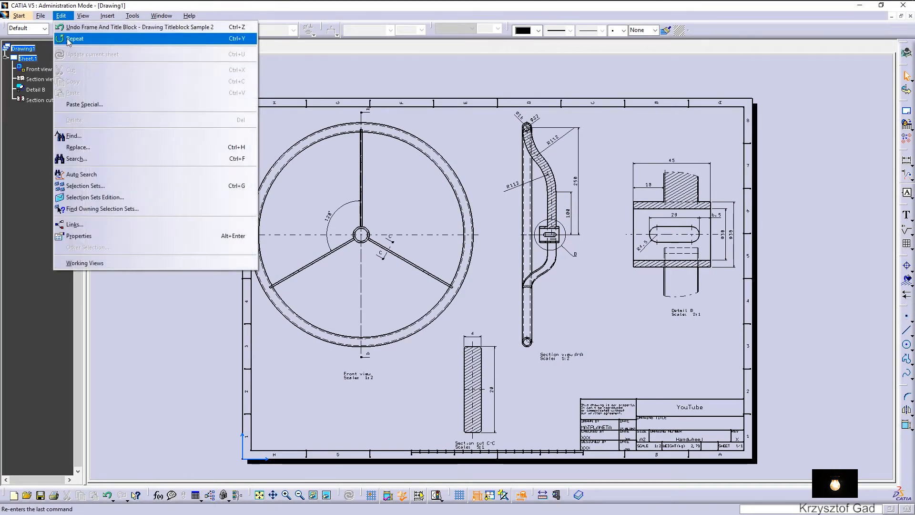
{"action": "left_click", "coordinate": [83, 265]}
{"action": "scroll", "coordinate": [418, 273], "scroll_direction": "up", "scroll_amount": 3}
{"action": "scroll", "coordinate": [589, 326], "scroll_direction": "up", "scroll_amount": 1}
{"action": "scroll", "coordinate": [590, 327], "scroll_direction": "down", "scroll_amount": 2}
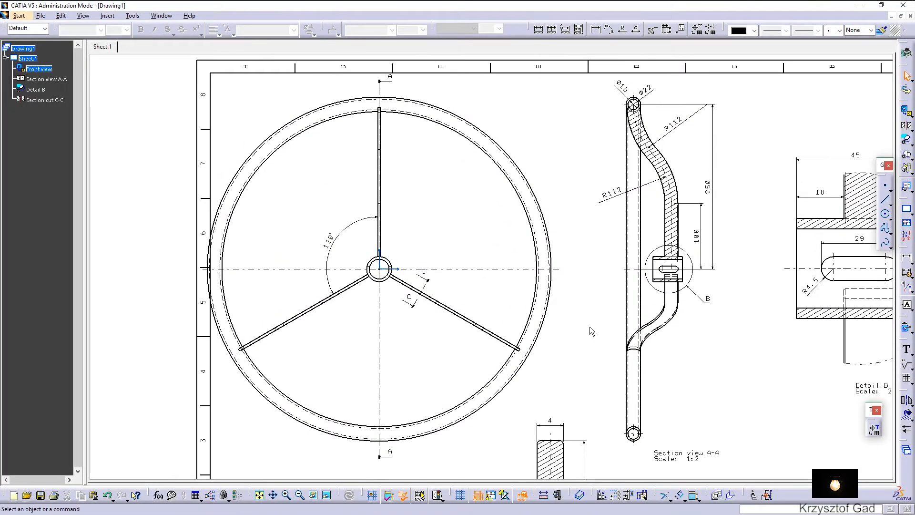